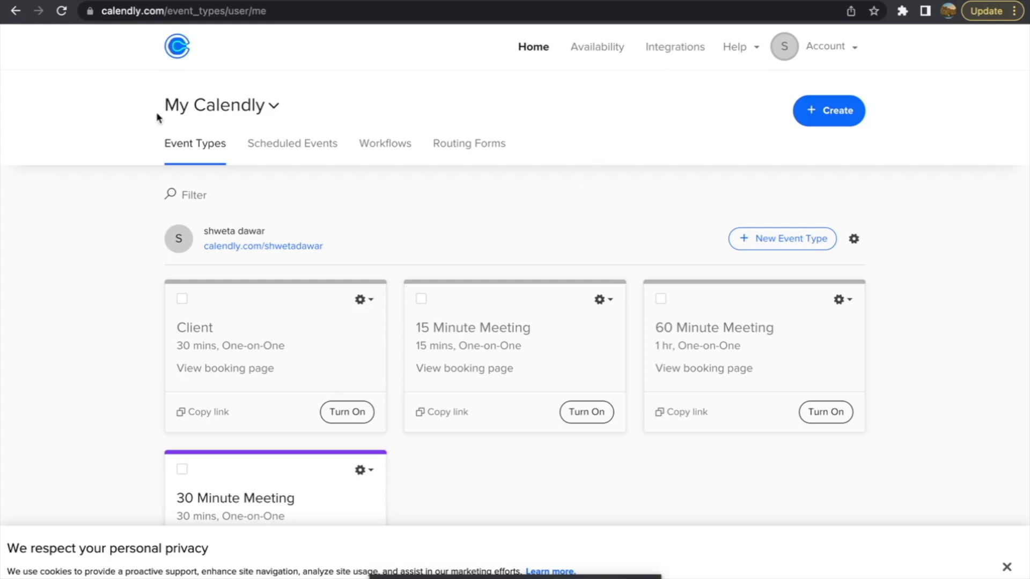
# Begin a new event type from the Event Types list with '+ New Event Type'.
pyautogui.click(784, 241)
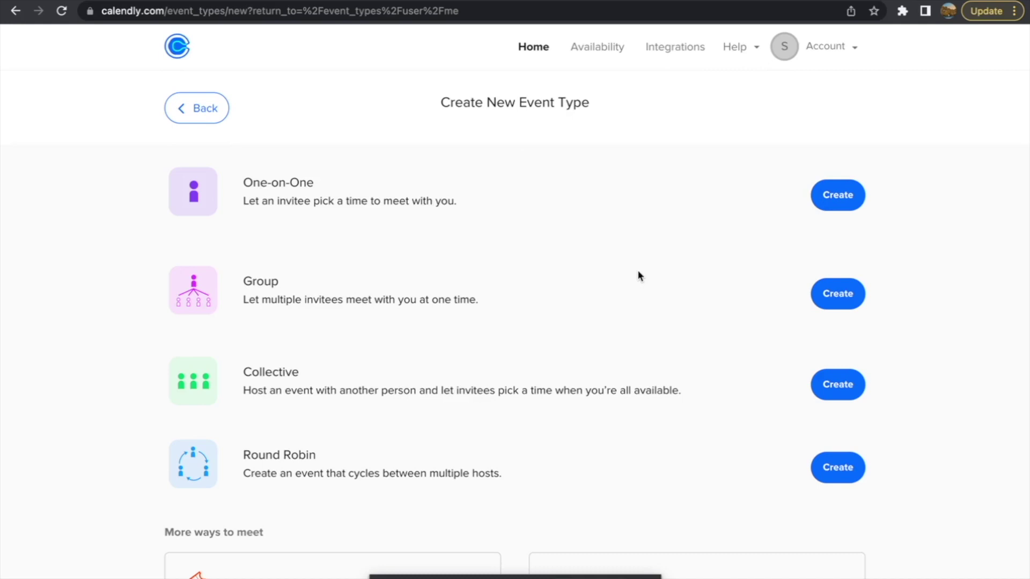
# Try a Group event, dismiss the Essentials upgrade offer, and choose a One-on-One event instead.
pyautogui.click(832, 294)
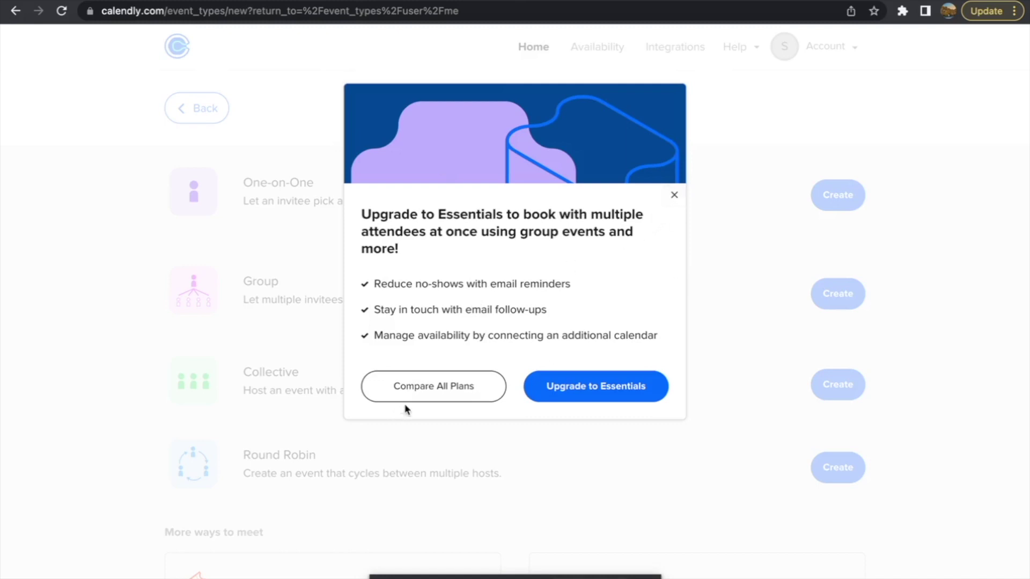
pyautogui.click(674, 194)
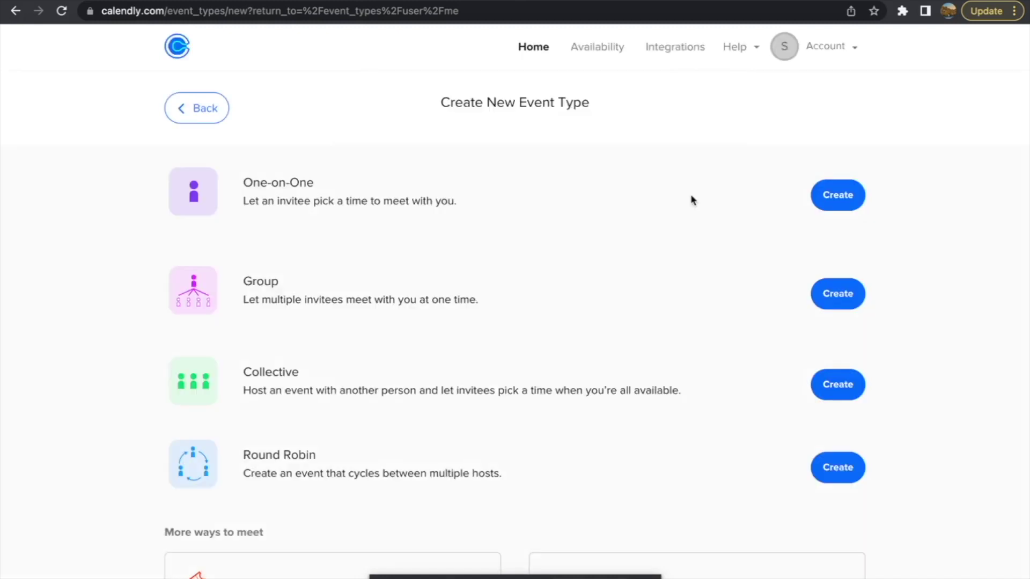
pyautogui.click(816, 195)
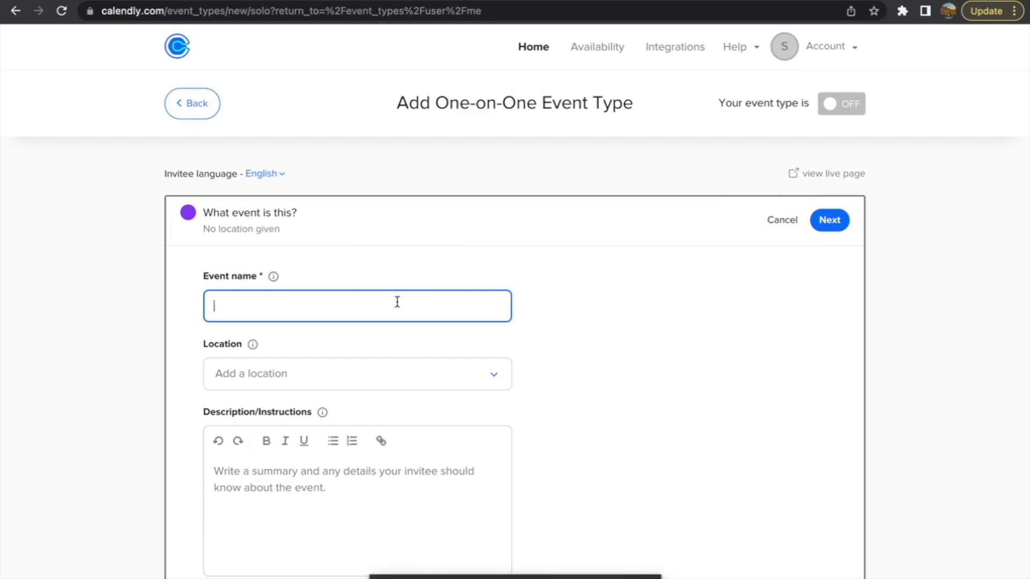
# Name the one-on-one event 'Client call 60 minutes' and set its location to Zoom.
pyautogui.write('Client cal')
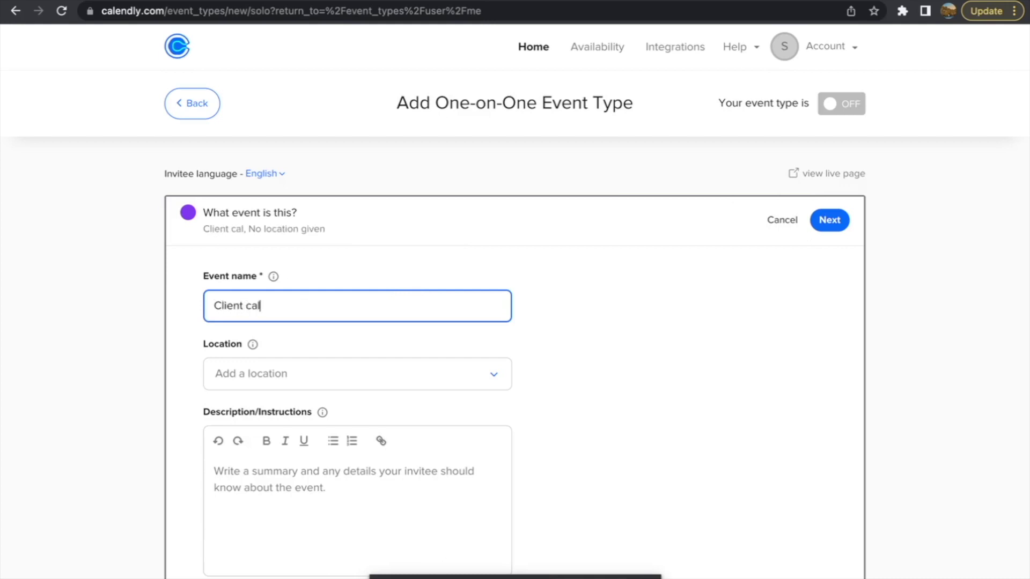
pyautogui.write('l 60 minutes')
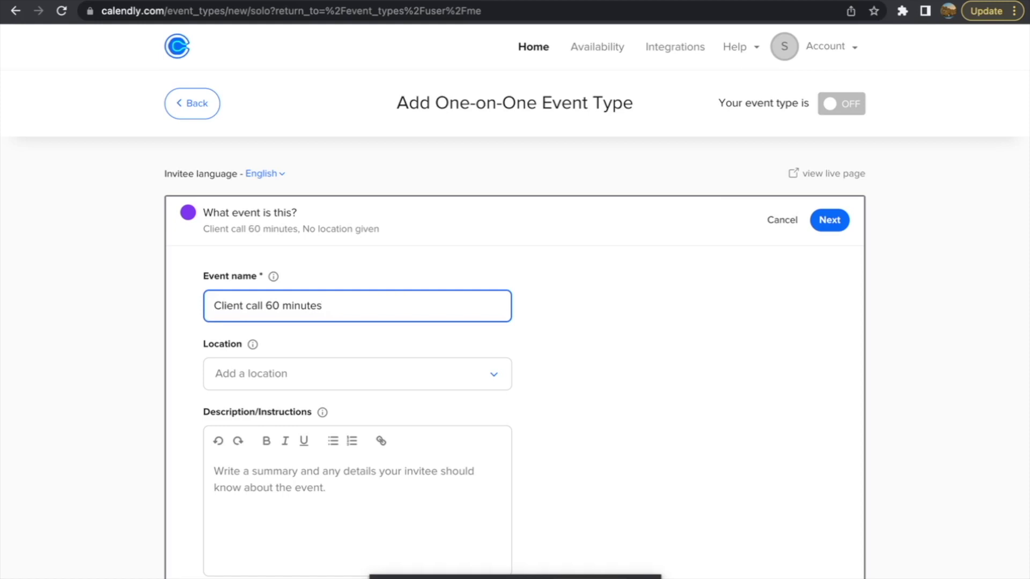
pyautogui.click(386, 370)
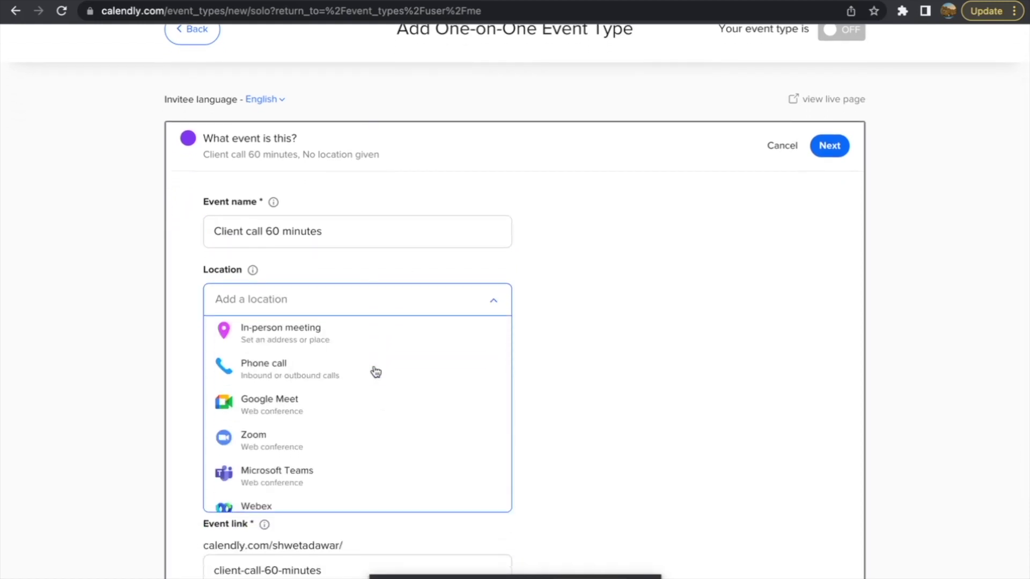
pyautogui.scroll(-1, 376, 371)
pyautogui.click(344, 411)
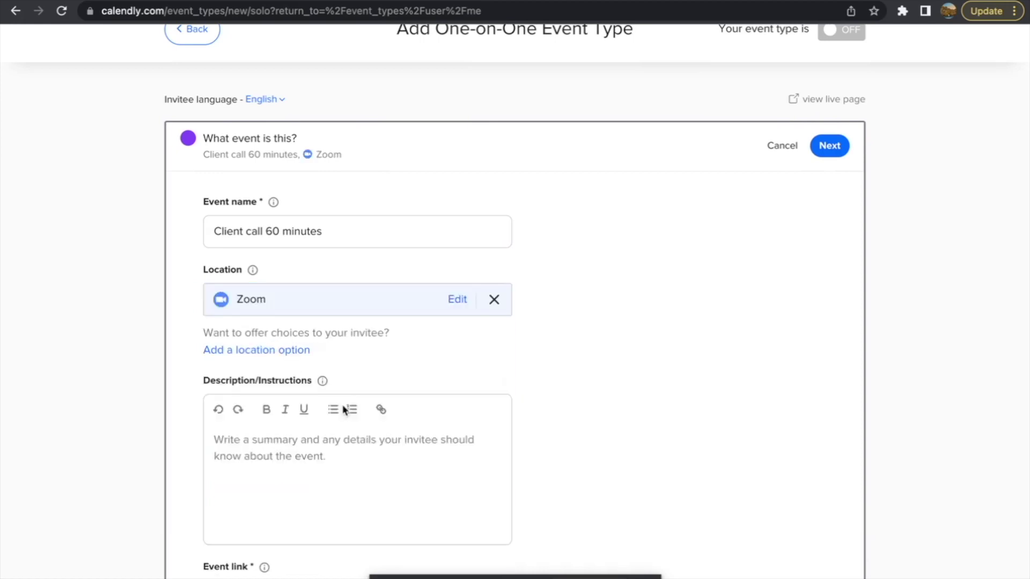
pyautogui.scroll(-1, 405, 361)
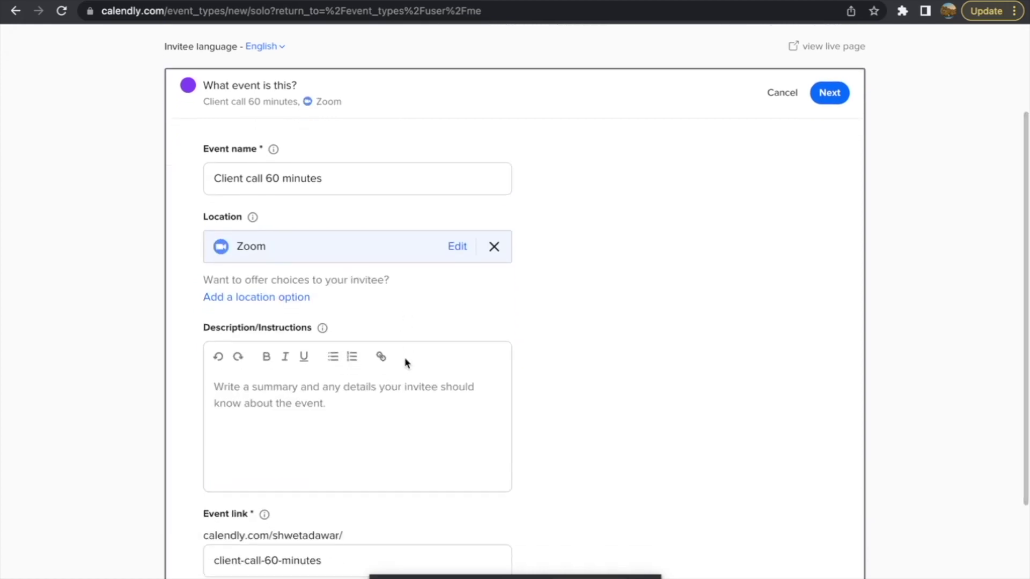
pyautogui.click(356, 399)
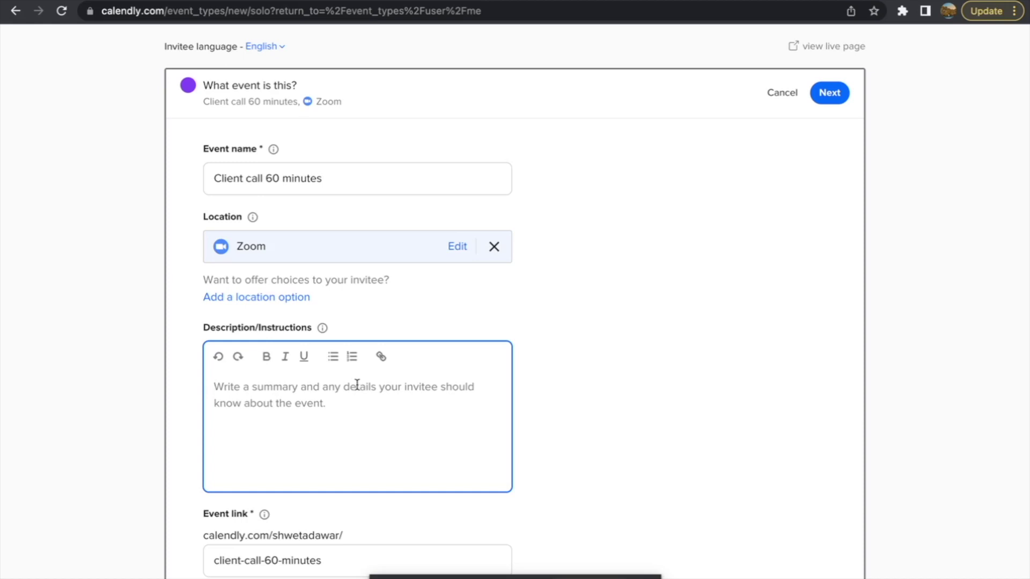
# Describe the event: 'Please make sure your audio and video is working before getting on the call'.
pyautogui.write('Please')
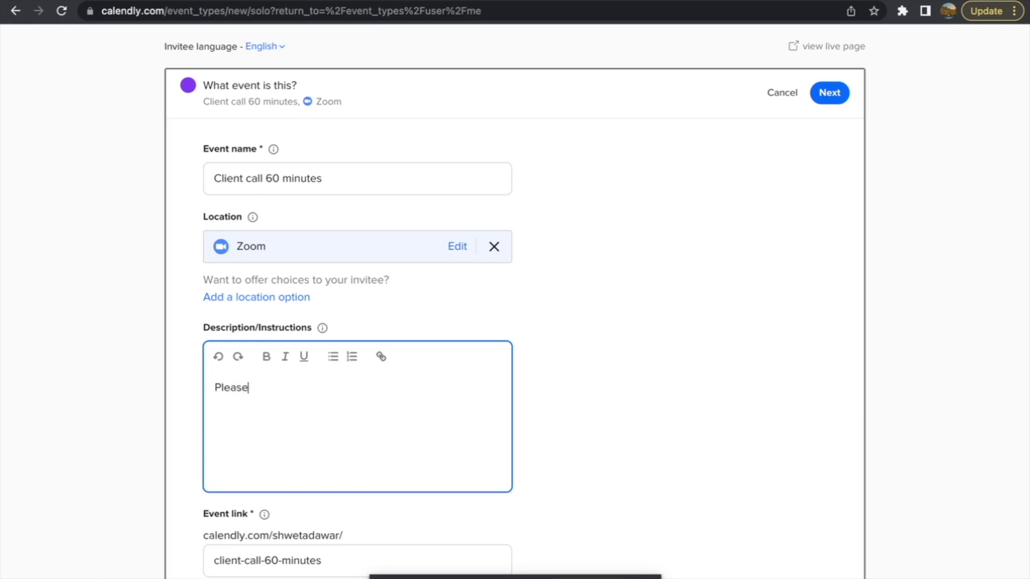
pyautogui.write(' make sure your audio a')
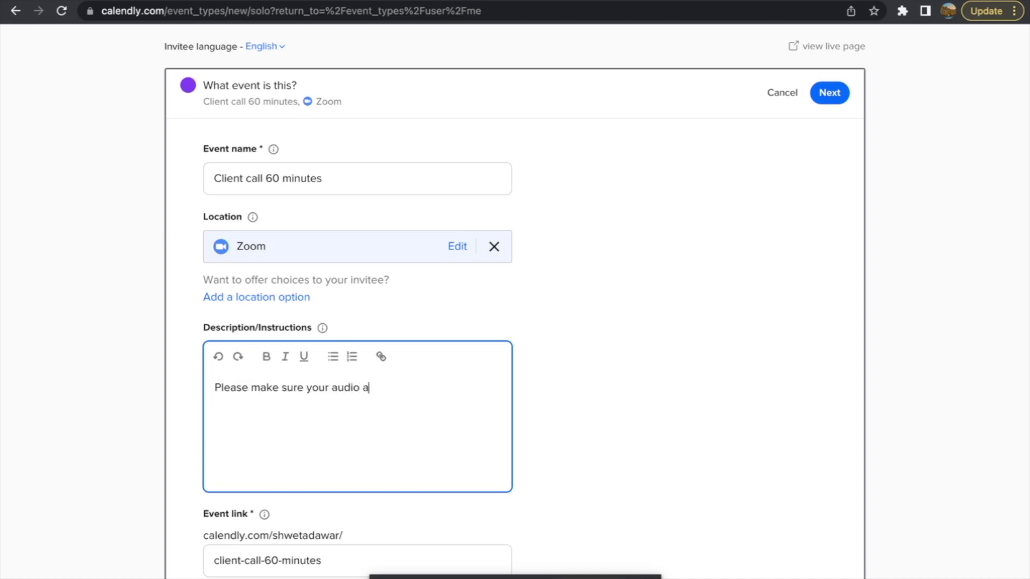
pyautogui.write('nd video is working before ge')
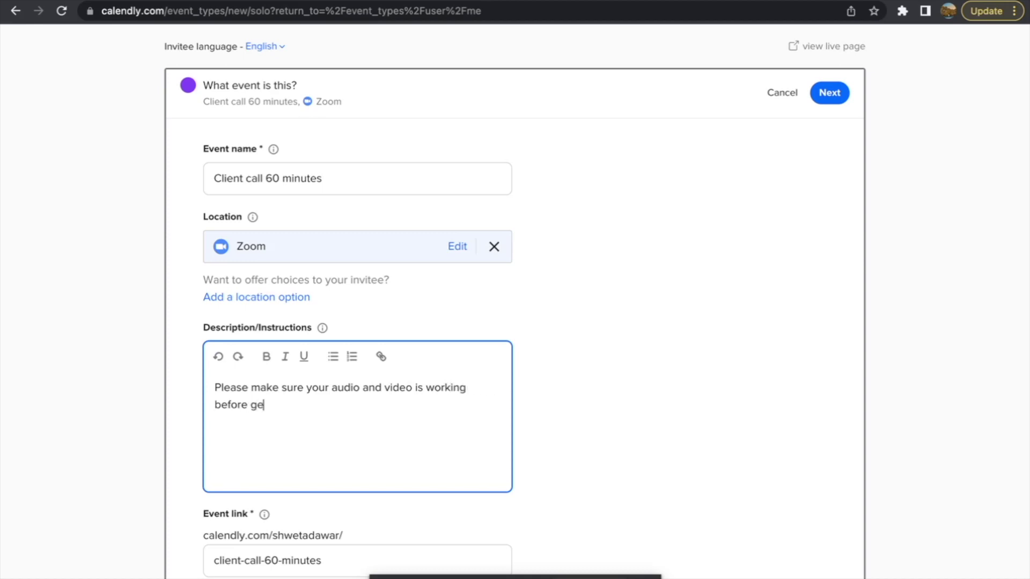
pyautogui.write('tting on the call')
pyautogui.scroll(-3, 329, 404)
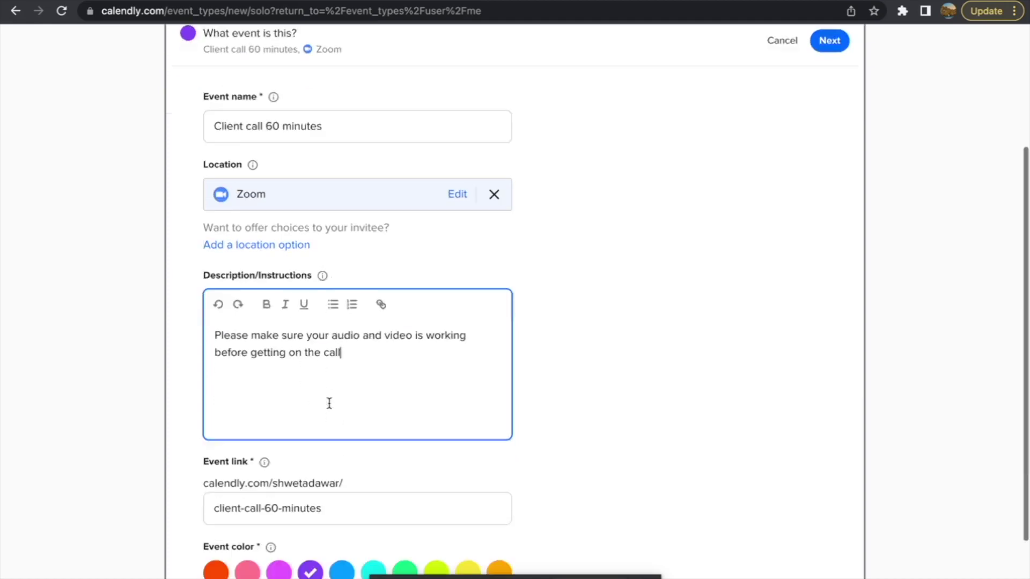
pyautogui.scroll(-1, 329, 404)
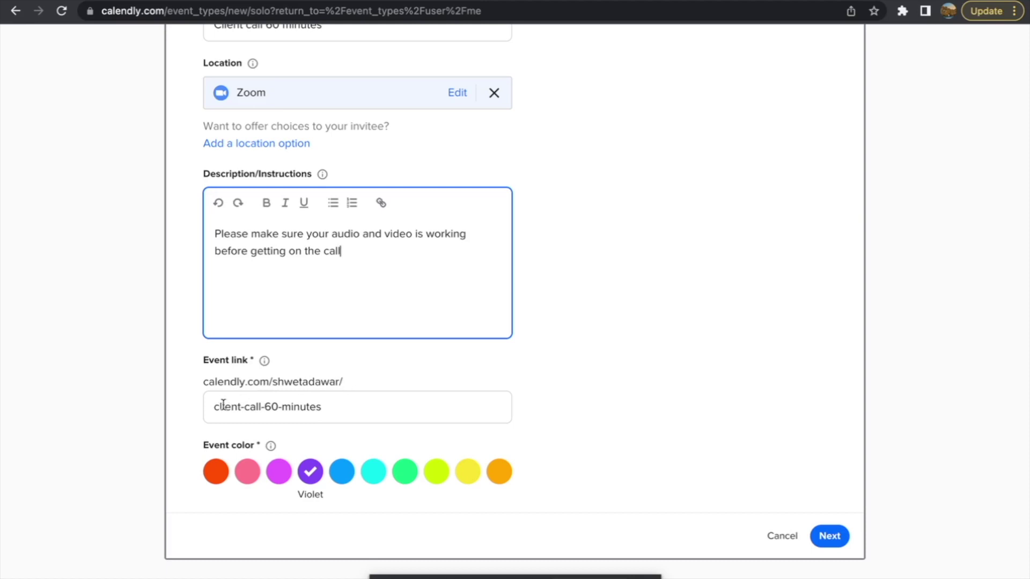
# Change the event link to 'clients', make the event colour green, and save the details.
pyautogui.tripleClick(271, 411)
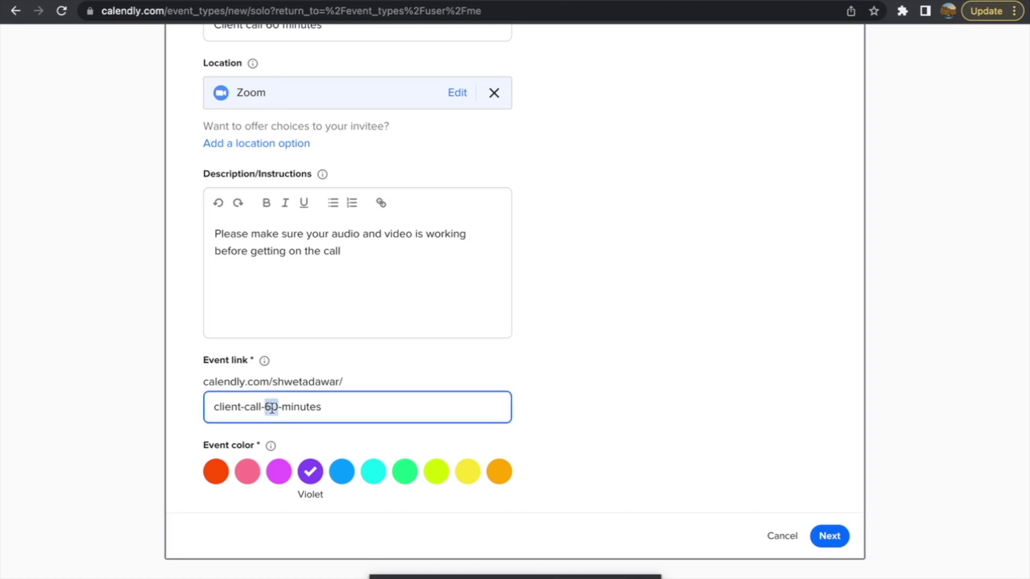
pyautogui.write('clients')
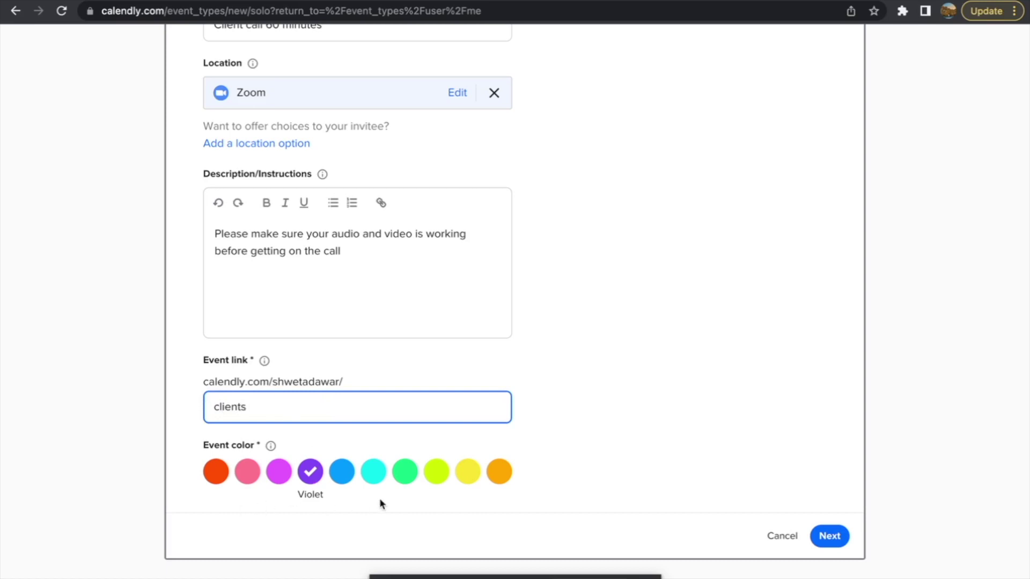
pyautogui.click(409, 473)
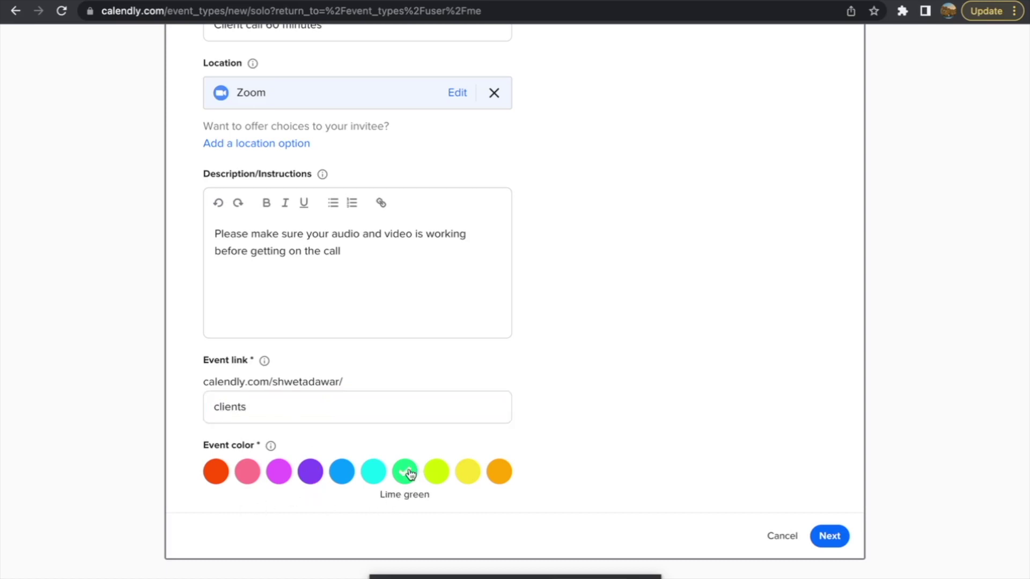
pyautogui.click(826, 535)
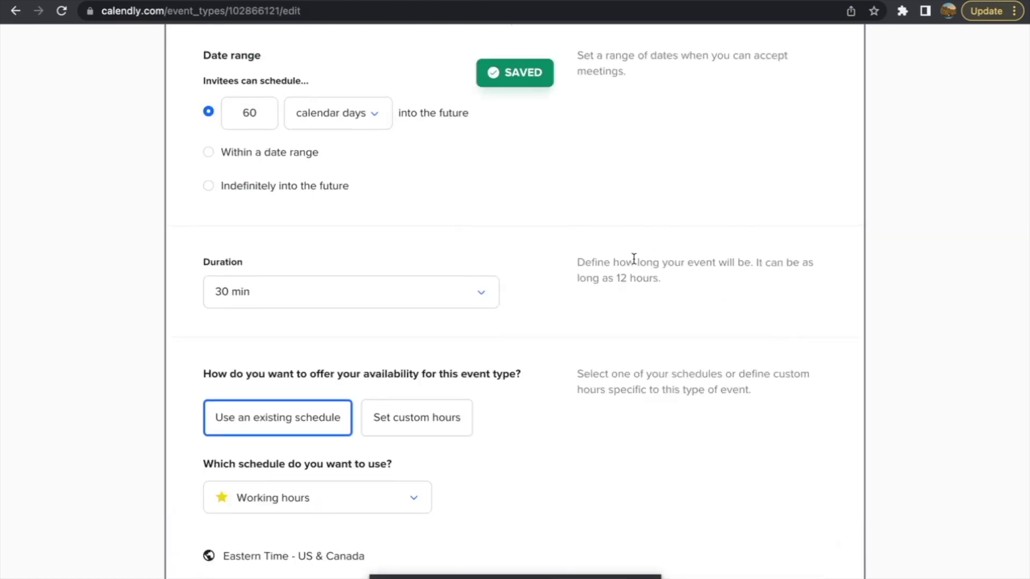
# Allow bookings indefinitely into the future and change the meeting duration from 30 to 60 min.
pyautogui.scroll(2, 634, 258)
pyautogui.scroll(3, 633, 258)
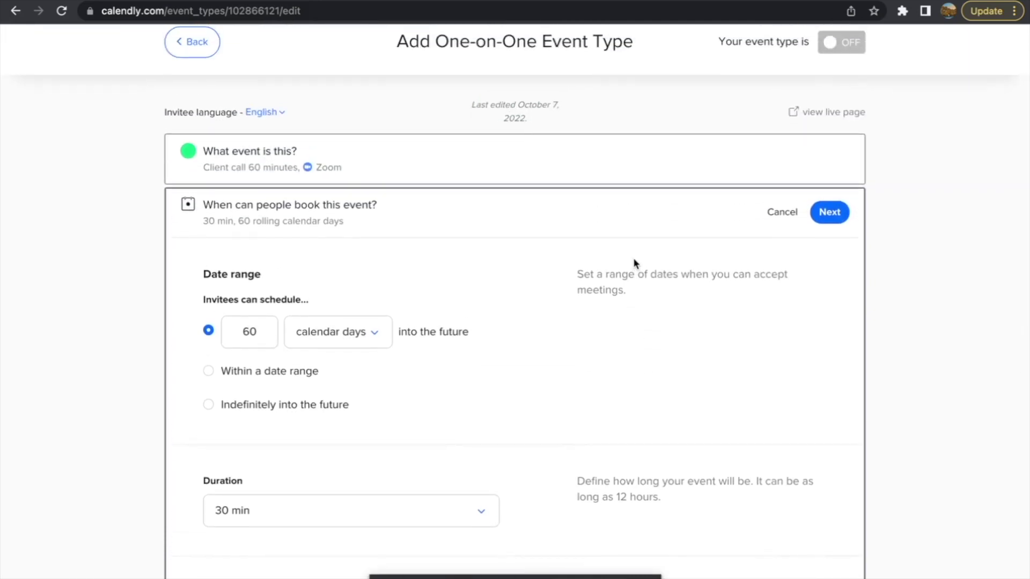
pyautogui.scroll(-1, 526, 254)
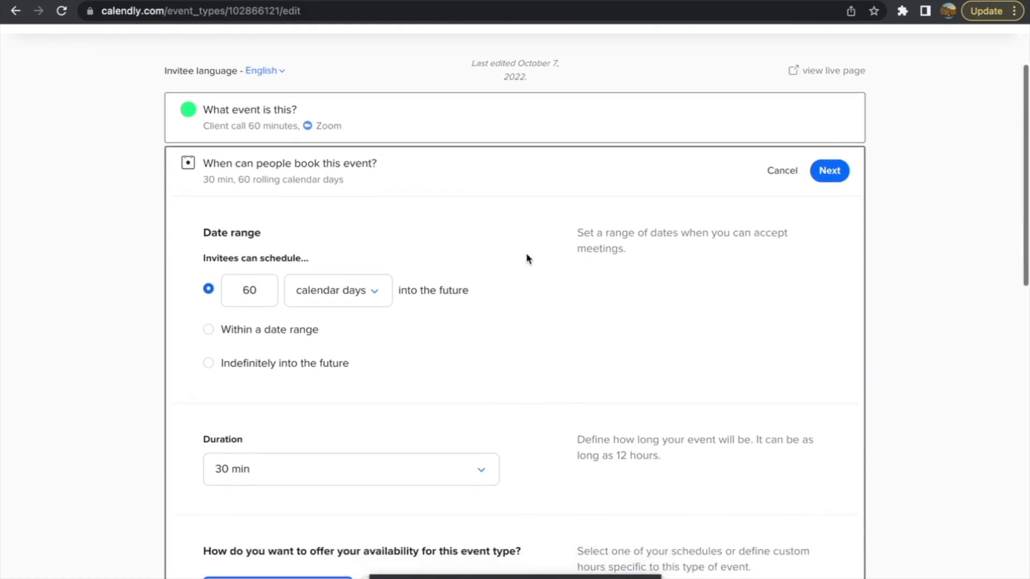
pyautogui.click(210, 365)
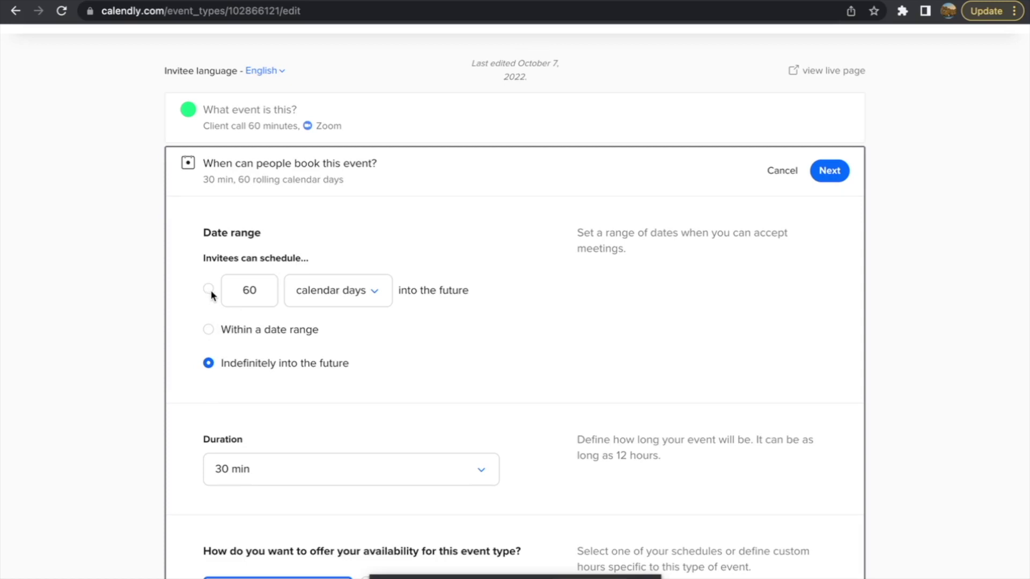
pyautogui.scroll(-2, 413, 340)
pyautogui.click(400, 387)
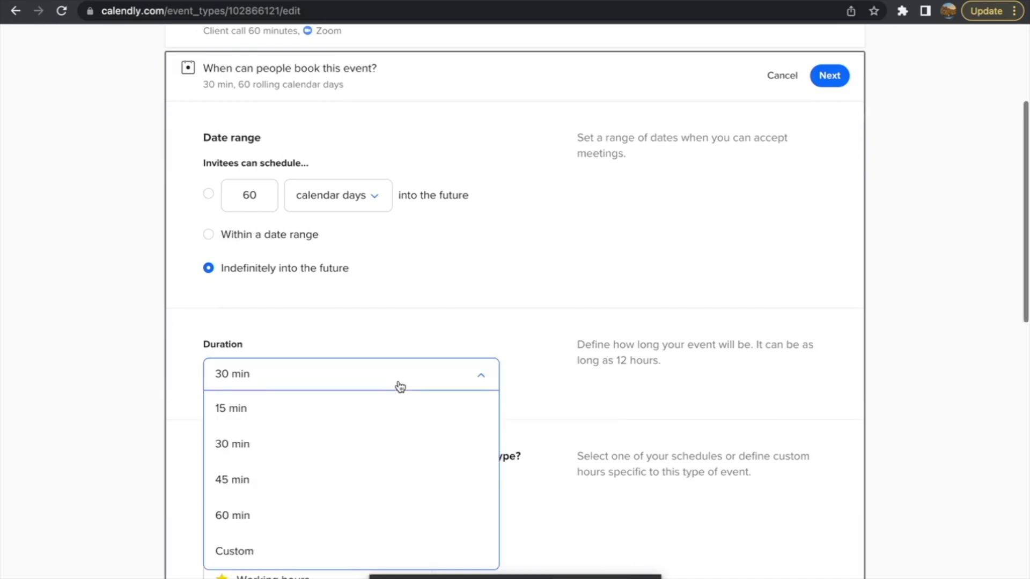
pyautogui.click(309, 506)
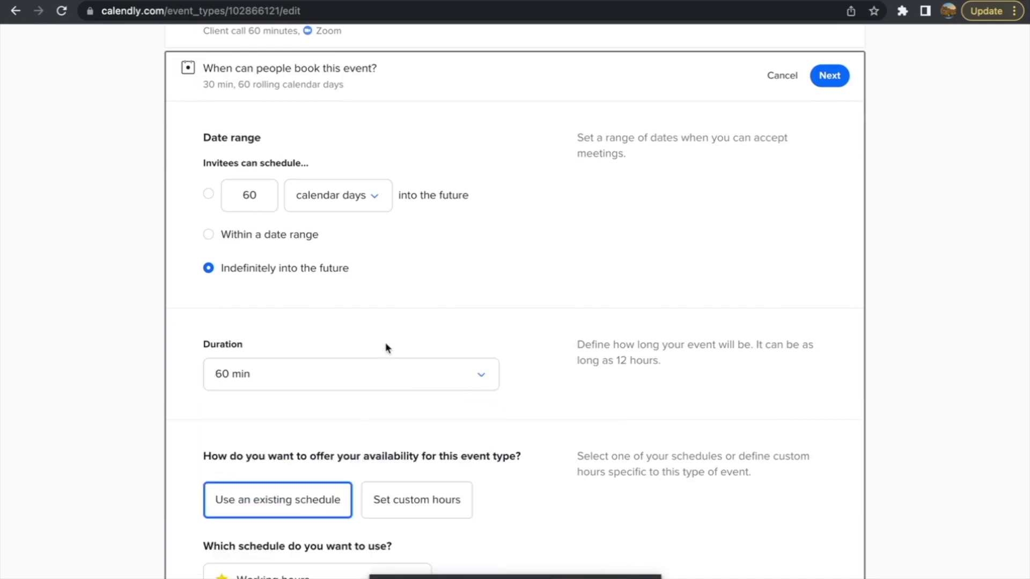
pyautogui.scroll(-3, 385, 348)
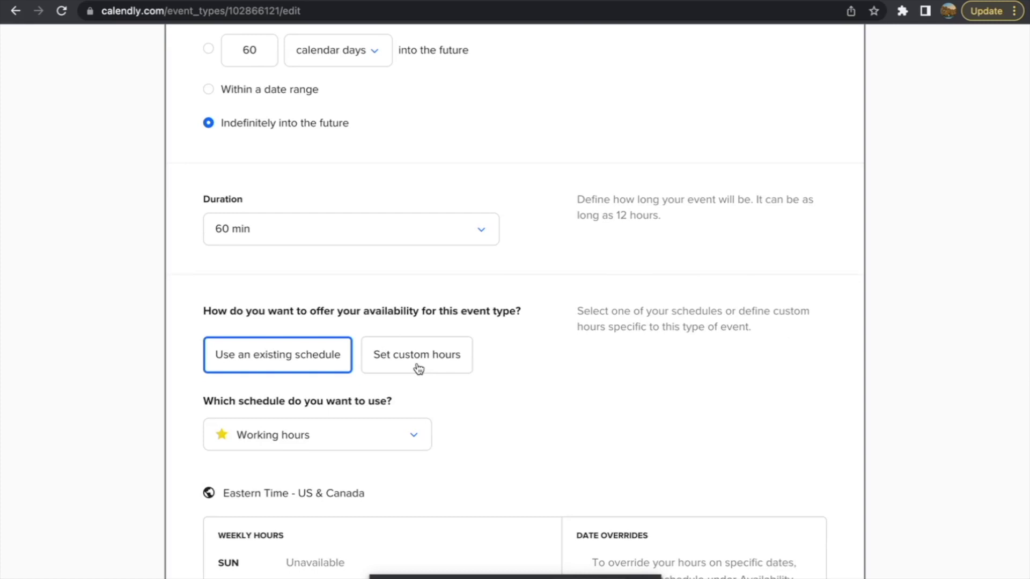
# Switch to custom hours for this event and make Monday, Tuesday and Thursday unavailable.
pyautogui.click(418, 369)
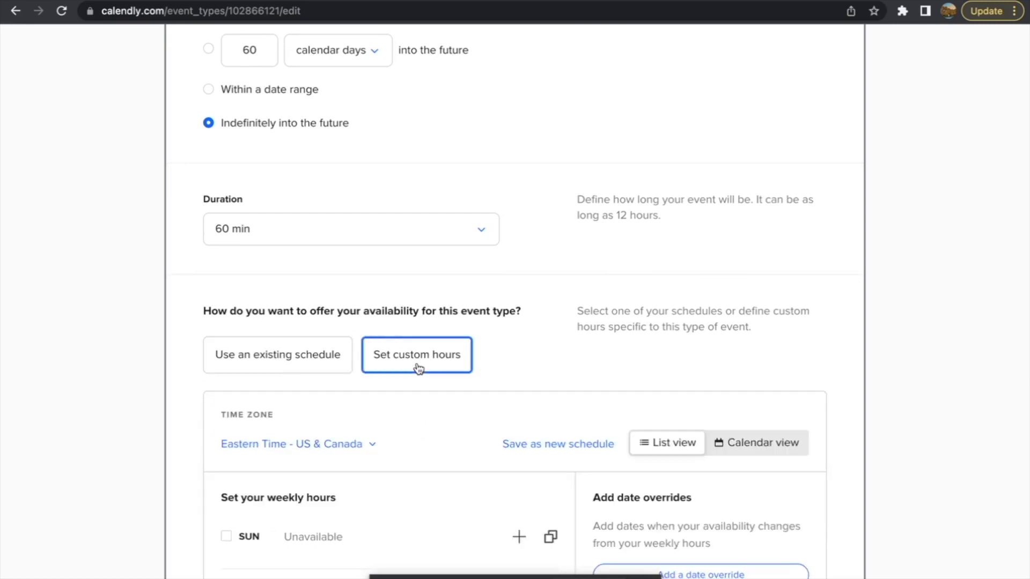
pyautogui.scroll(-5, 418, 367)
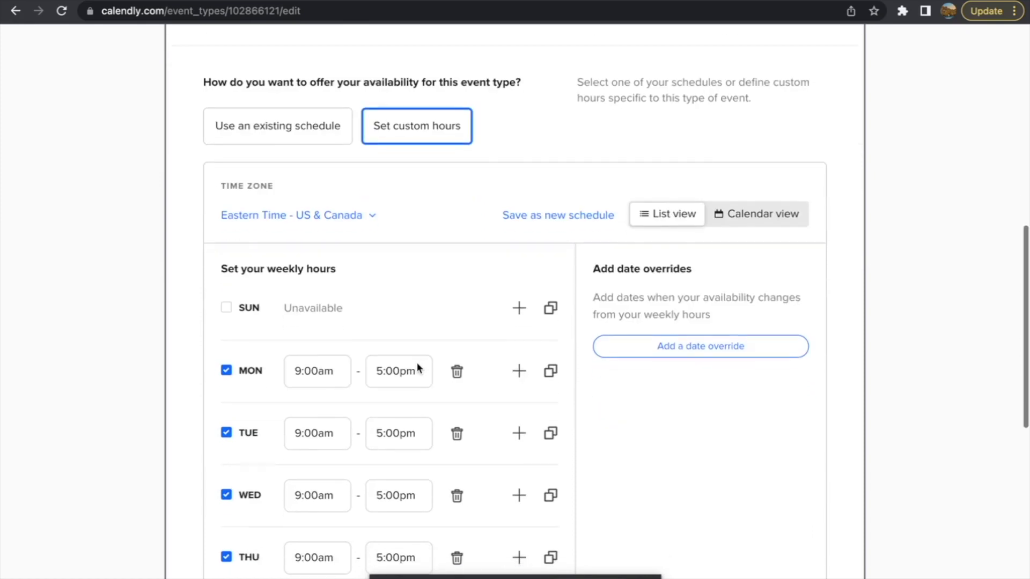
pyautogui.click(226, 433)
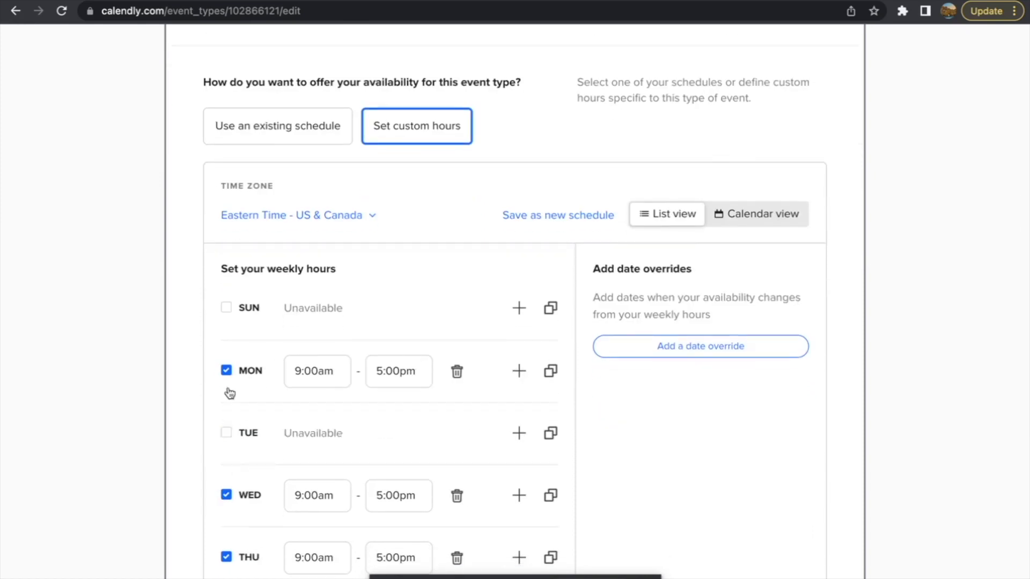
pyautogui.click(228, 377)
pyautogui.scroll(-2, 227, 376)
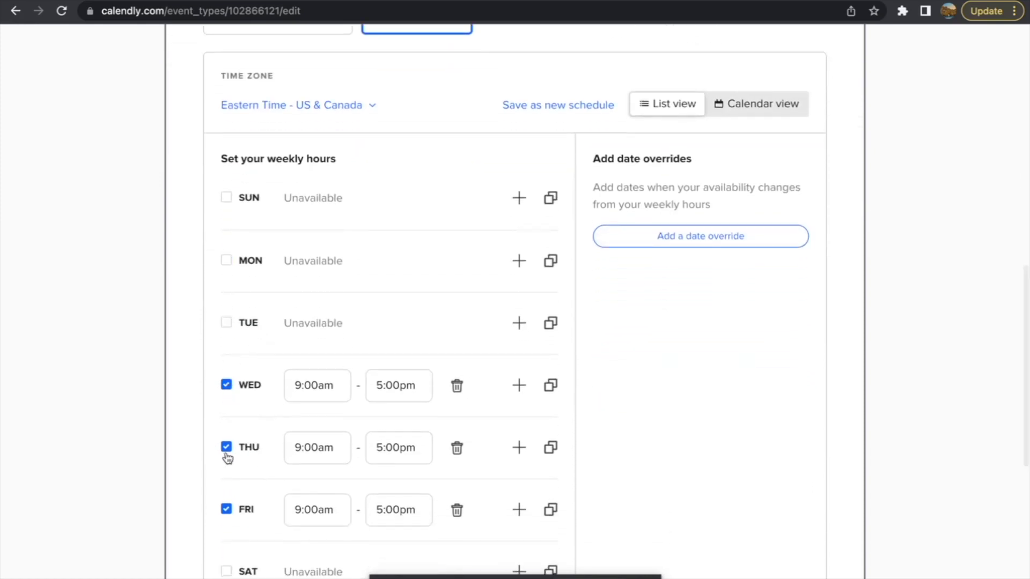
pyautogui.click(226, 456)
# End Wednesday's available hours at 12:00pm, keeping the 9:00am start.
pyautogui.scroll(-1, 370, 519)
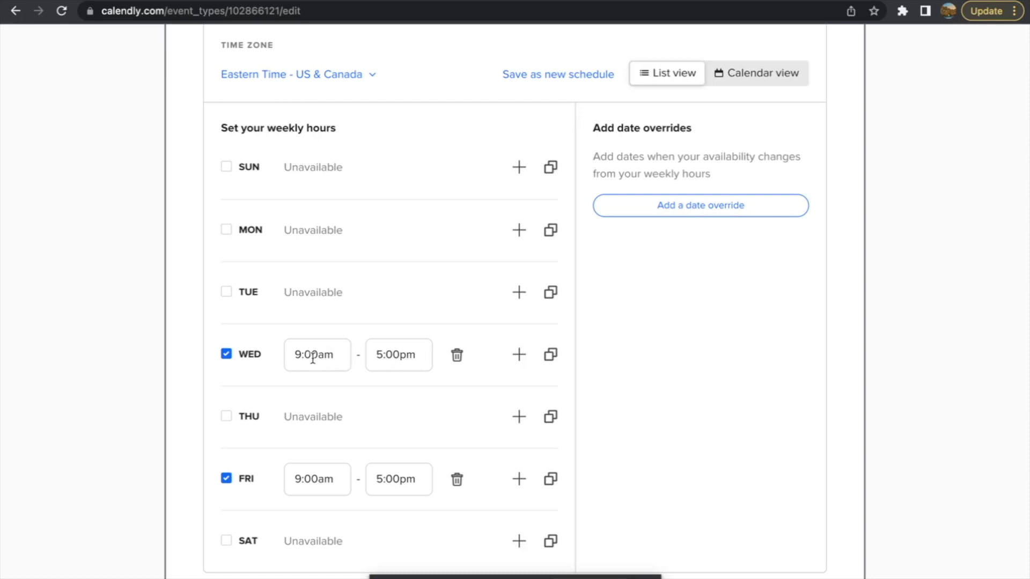
pyautogui.scroll(-2, 312, 358)
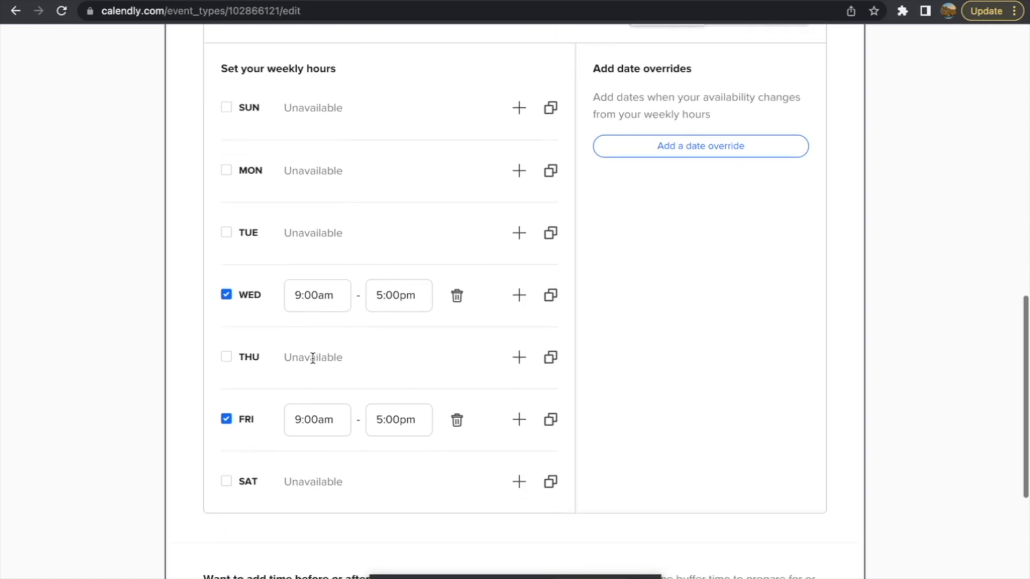
pyautogui.scroll(5, 317, 354)
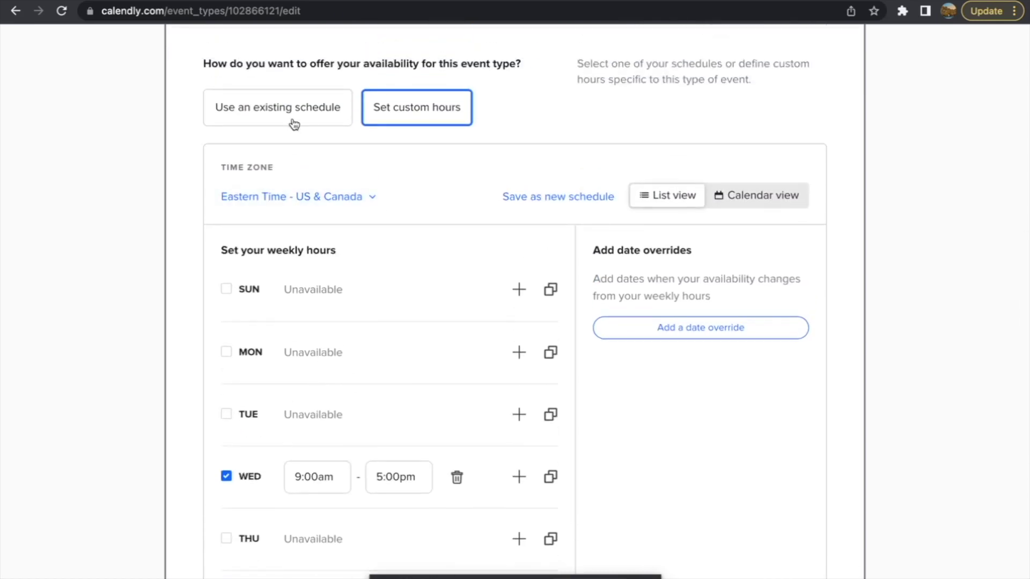
pyautogui.scroll(10, 294, 124)
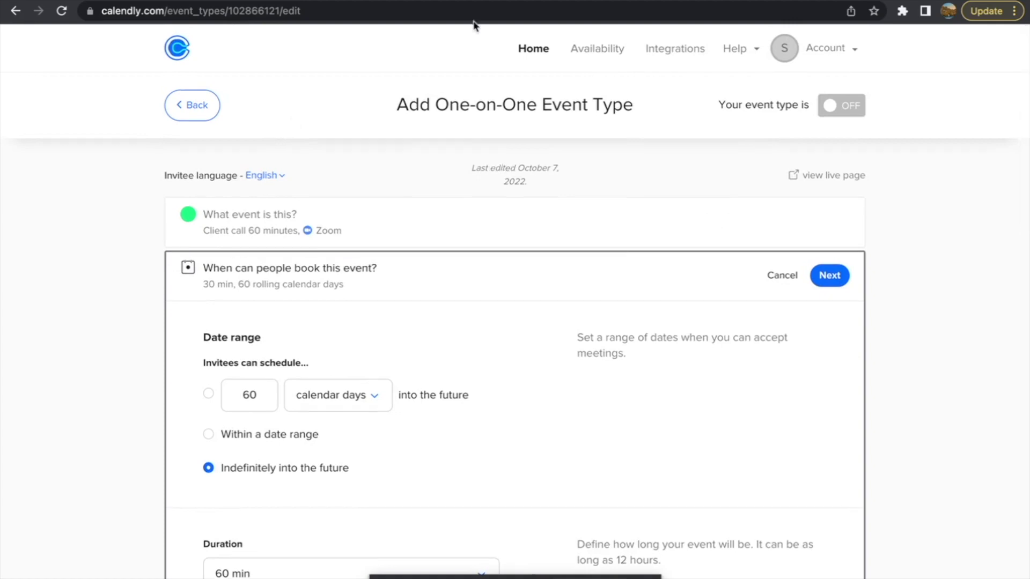
pyautogui.scroll(-7, 588, 65)
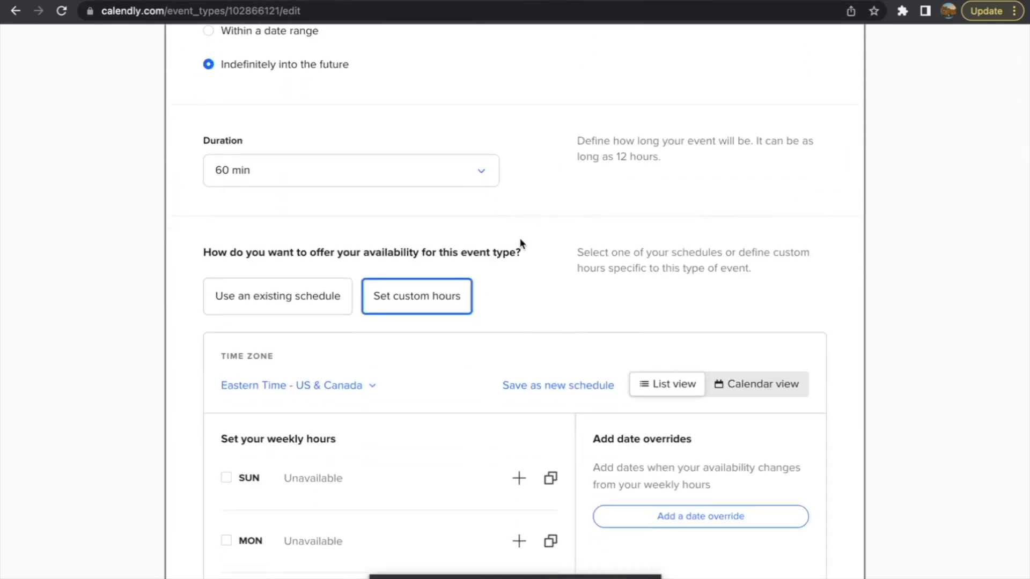
pyautogui.scroll(-2, 519, 237)
pyautogui.scroll(-1, 532, 310)
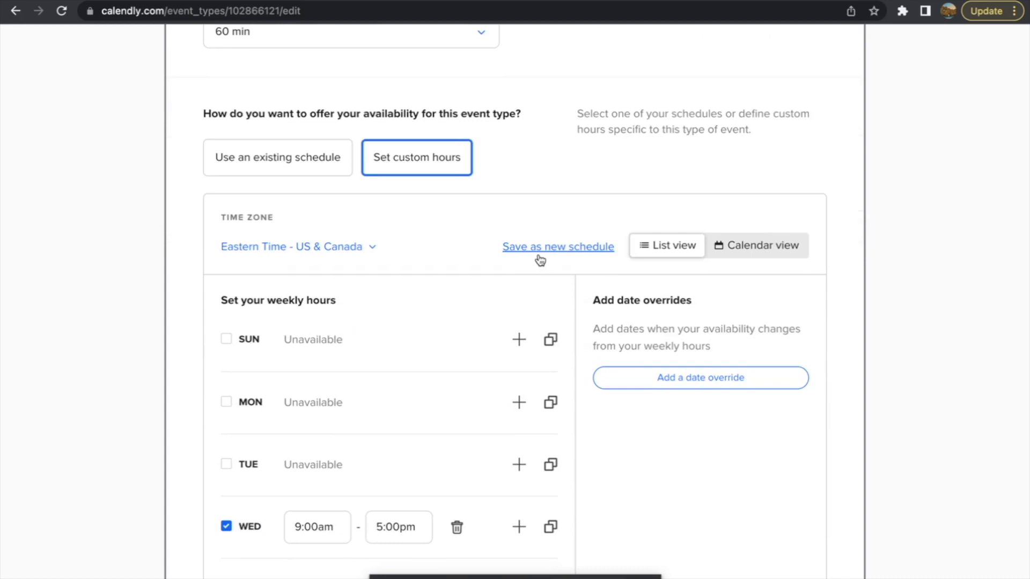
pyautogui.scroll(-2, 540, 260)
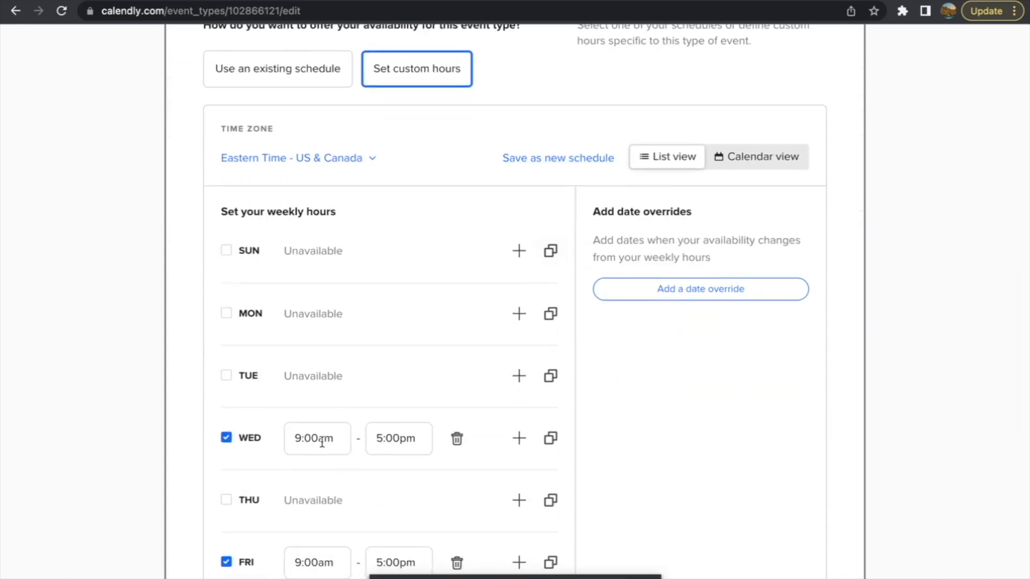
pyautogui.doubleClick(386, 443)
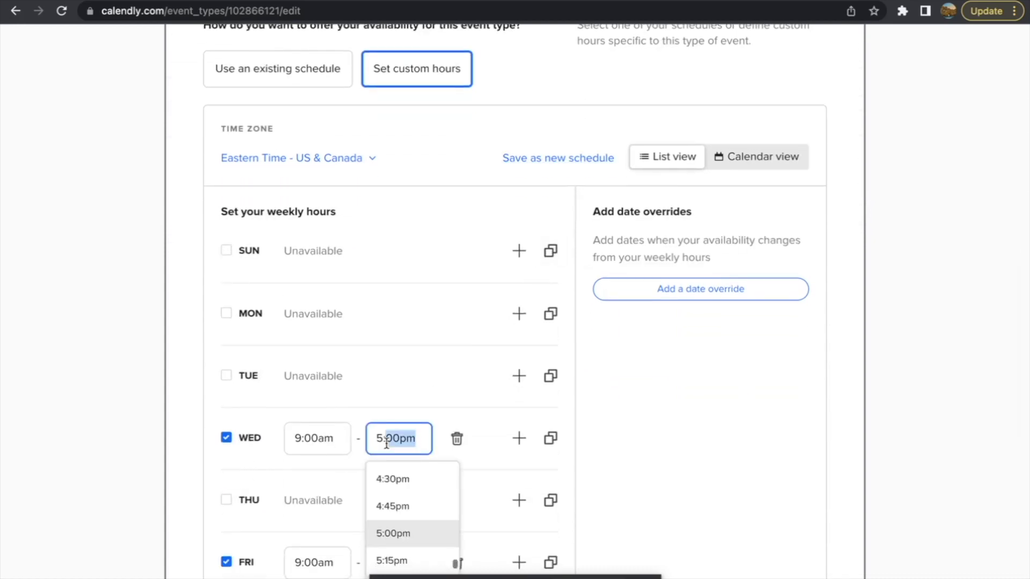
pyautogui.scroll(10, 384, 507)
pyautogui.scroll(-1, 384, 507)
pyautogui.click(387, 517)
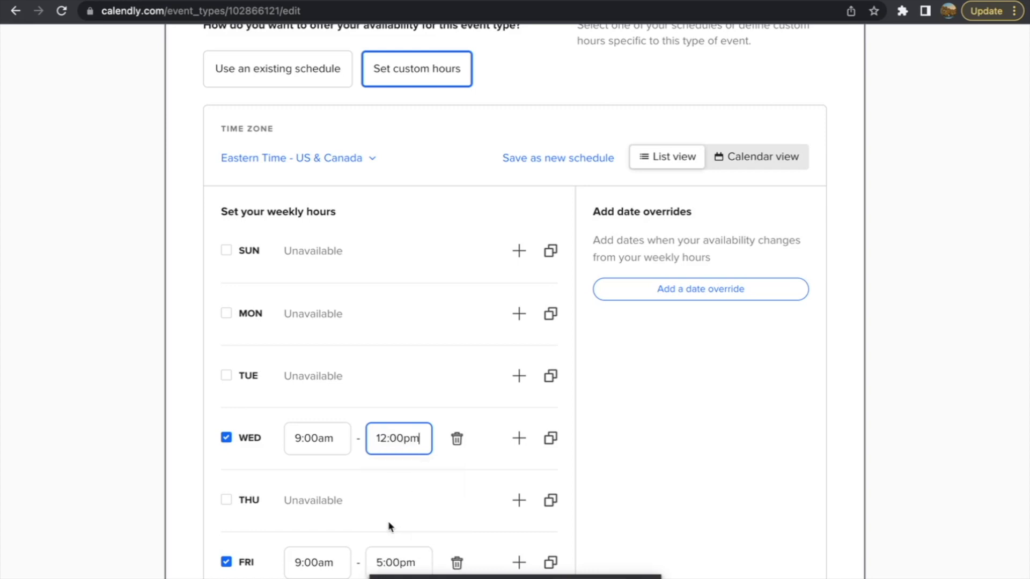
pyautogui.scroll(-2, 388, 520)
# Set Friday's available hours to 1:00pm–4:00pm.
pyautogui.doubleClick(331, 483)
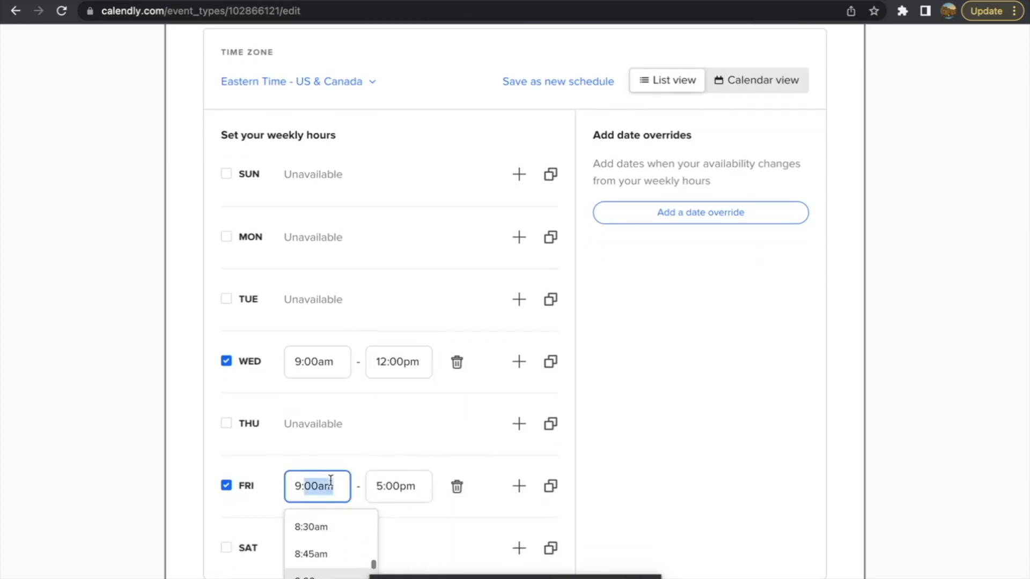
pyautogui.scroll(-2, 331, 483)
pyautogui.scroll(-6, 327, 500)
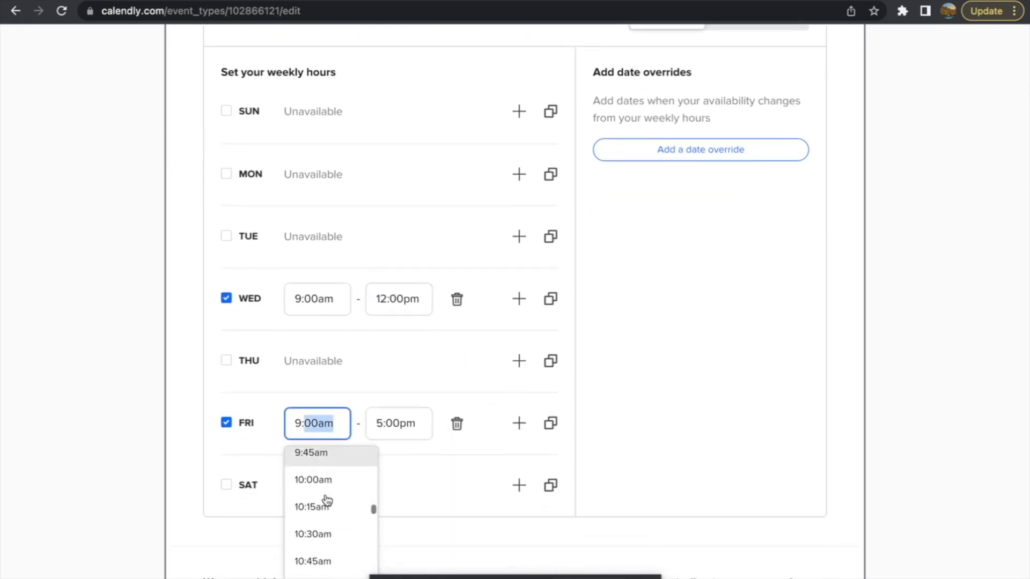
pyautogui.scroll(-2, 325, 499)
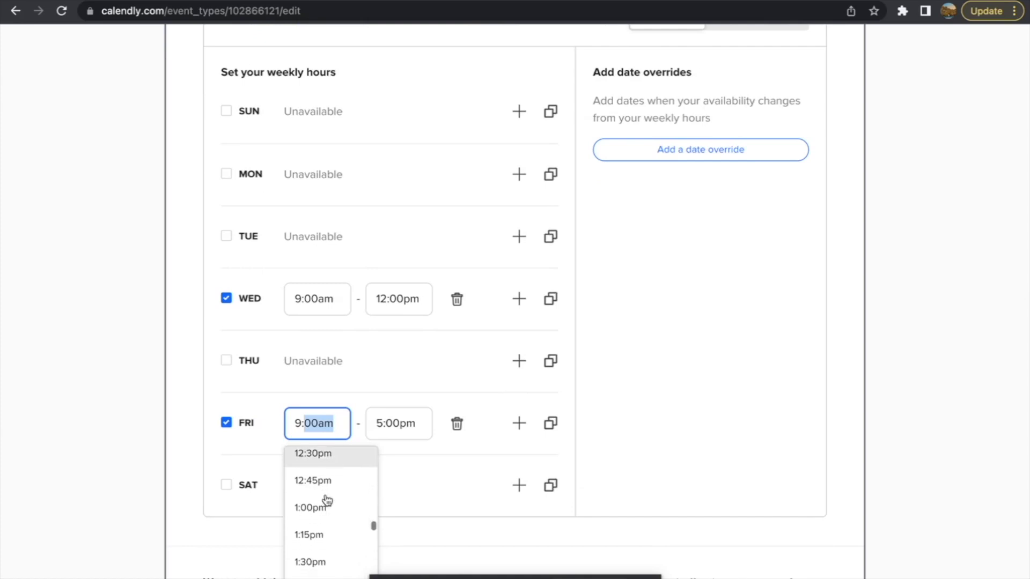
pyautogui.click(326, 509)
pyautogui.doubleClick(379, 423)
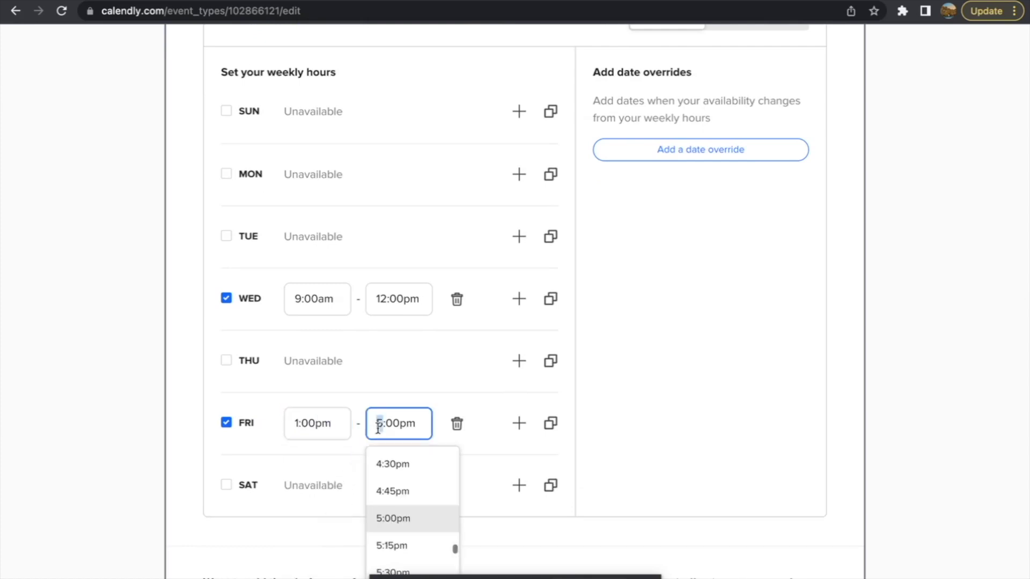
pyautogui.scroll(2, 390, 482)
pyautogui.scroll(2, 391, 483)
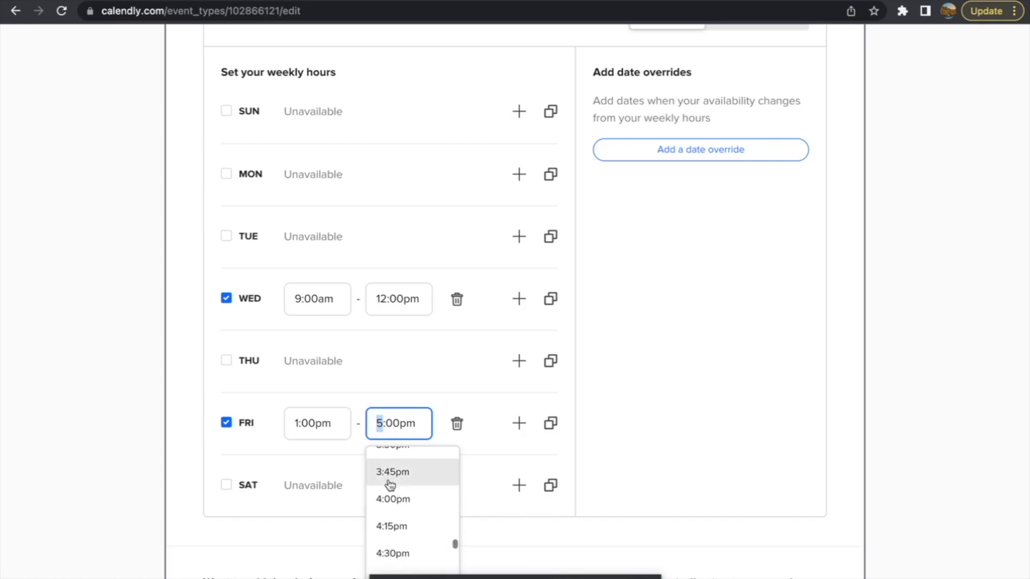
pyautogui.click(391, 497)
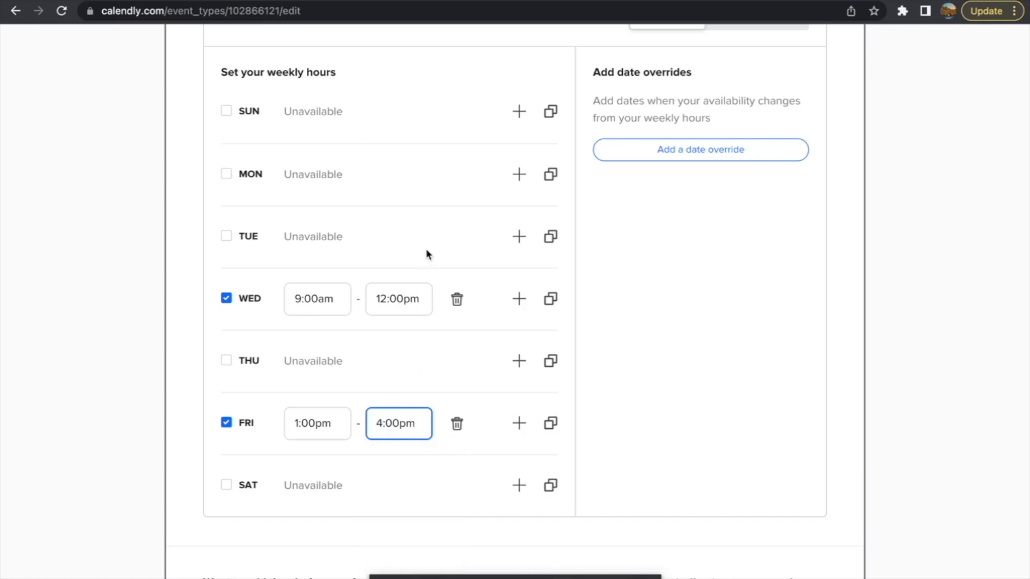
pyautogui.scroll(4, 427, 254)
# Turn on buffer time with 15 min before and 15 min after each event.
pyautogui.scroll(-5, 428, 254)
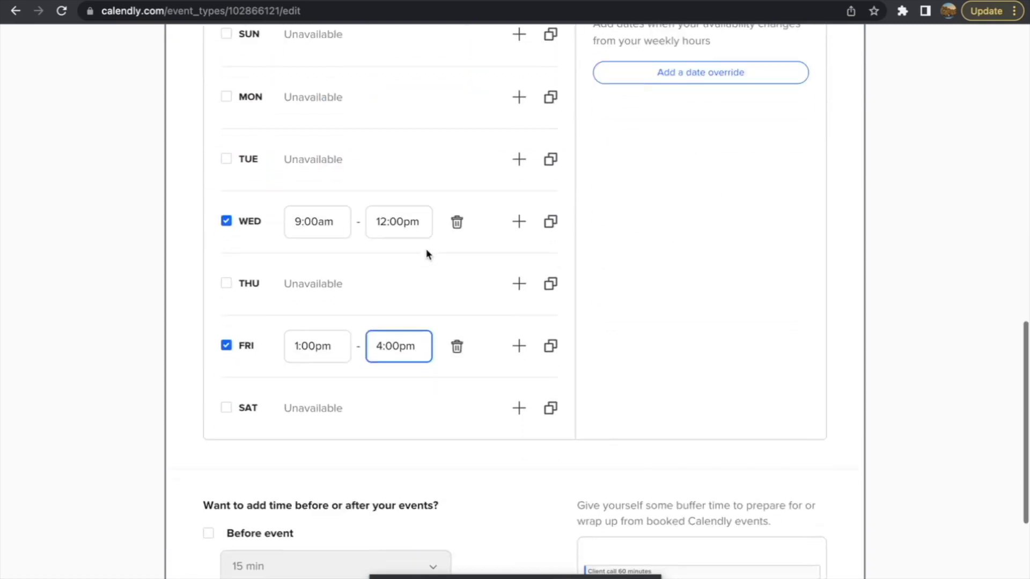
pyautogui.scroll(-4, 426, 252)
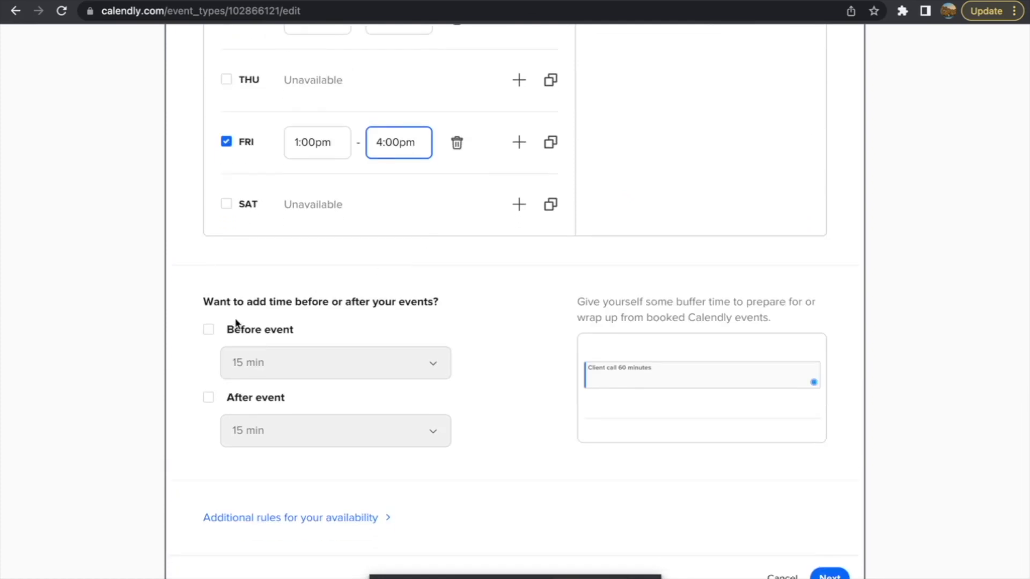
pyautogui.click(209, 331)
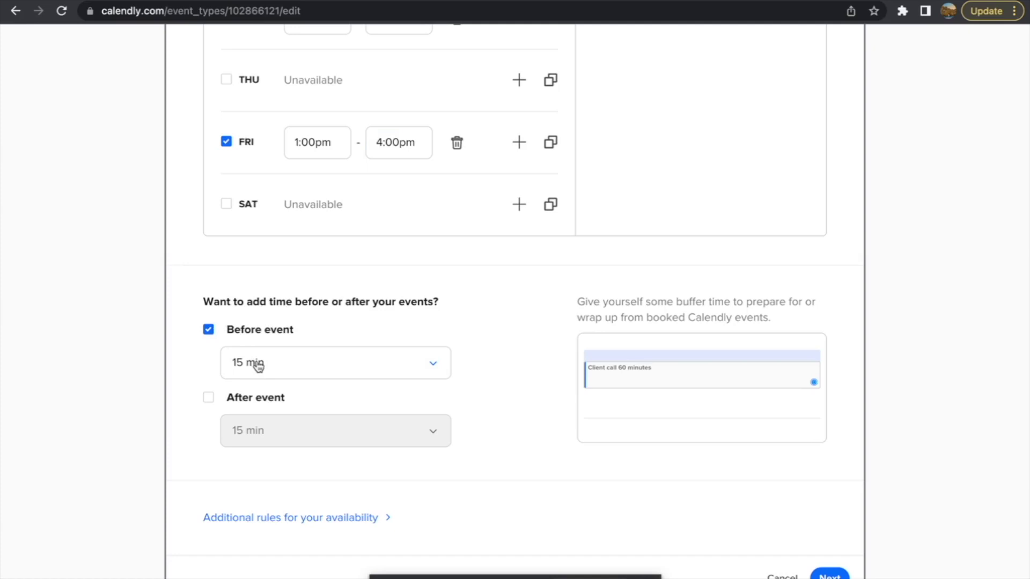
pyautogui.click(258, 365)
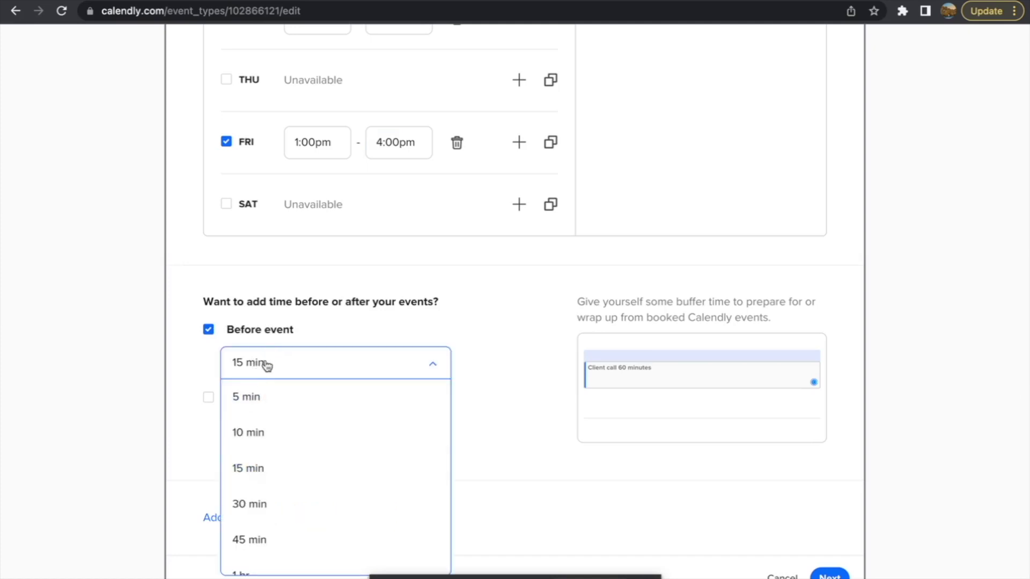
pyautogui.click(267, 365)
pyautogui.click(265, 364)
pyautogui.scroll(-2, 278, 458)
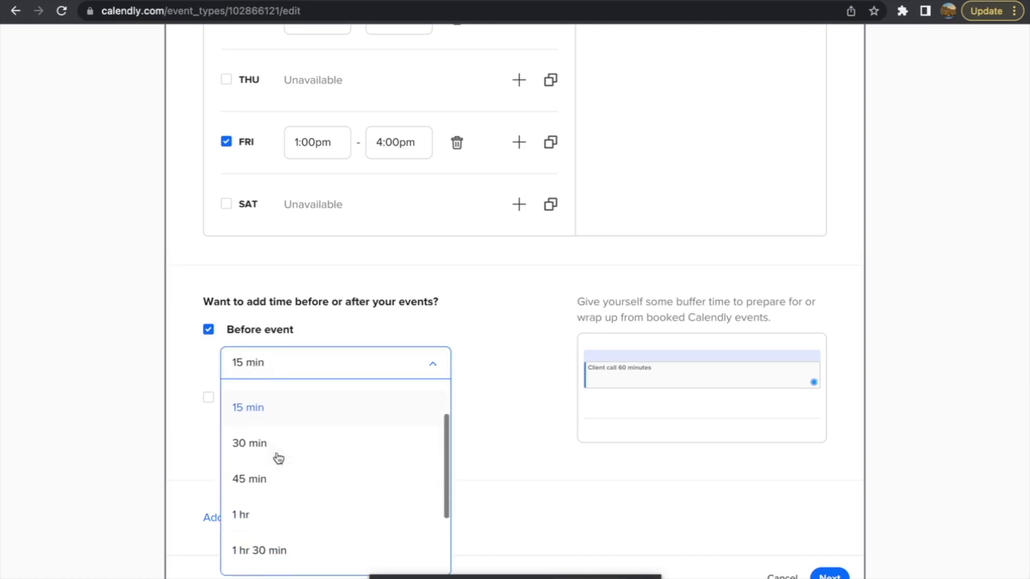
pyautogui.scroll(-1, 278, 458)
pyautogui.scroll(3, 278, 457)
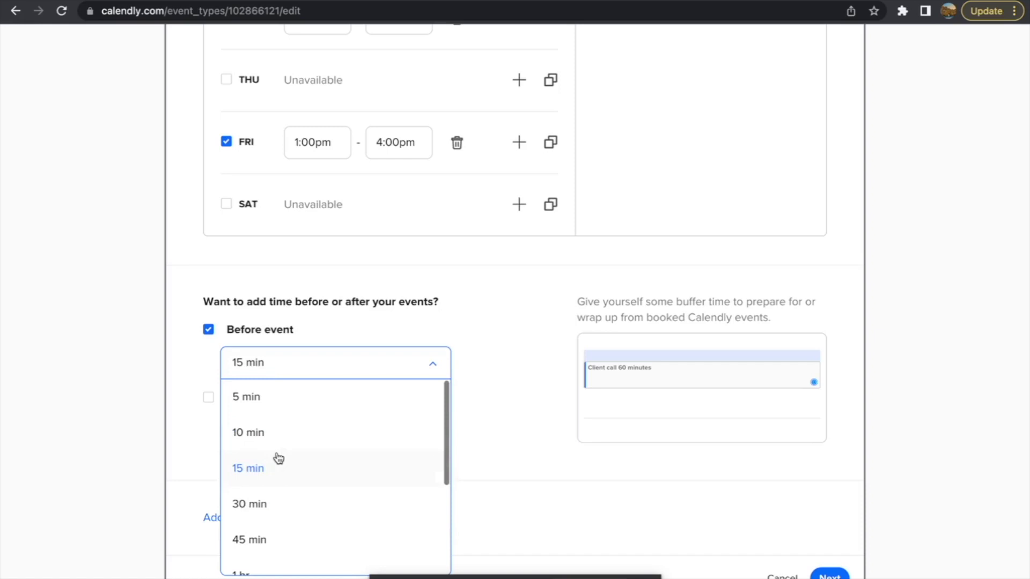
pyautogui.click(255, 475)
pyautogui.click(208, 397)
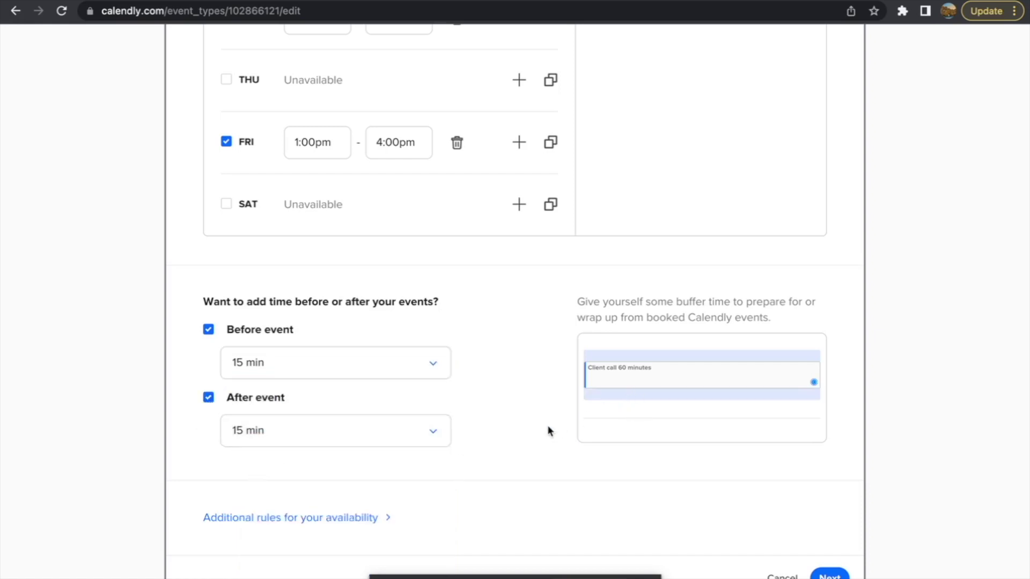
# Raise the before-event buffer to 1 hr and save the booking-time settings.
pyautogui.scroll(3, 548, 429)
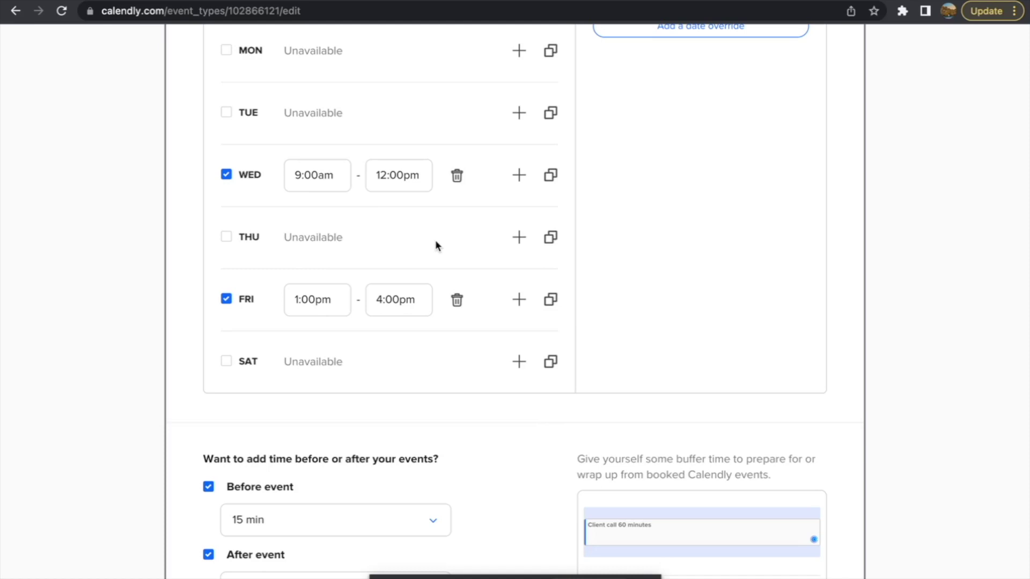
pyautogui.scroll(-4, 435, 244)
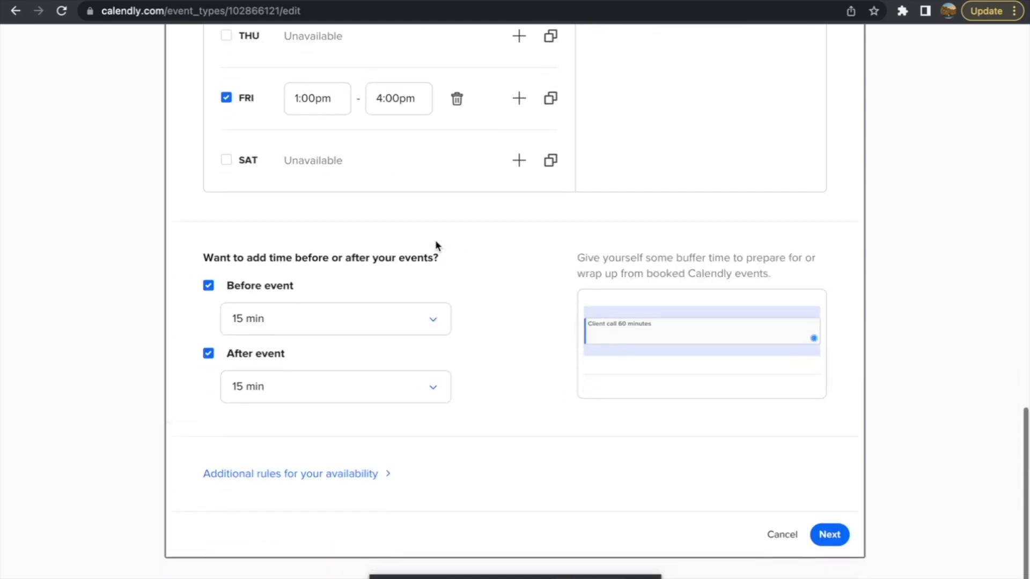
pyautogui.click(320, 331)
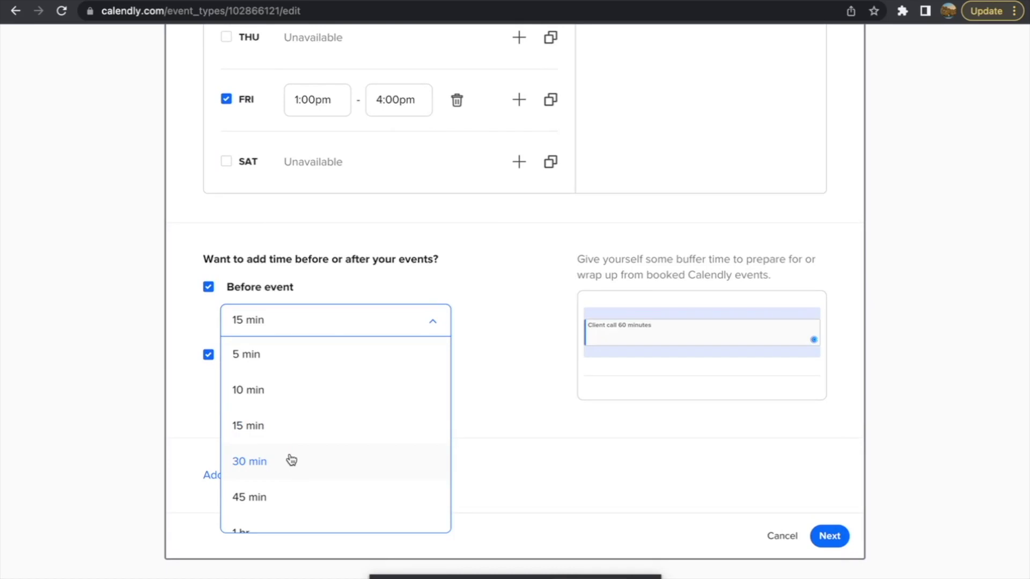
pyautogui.scroll(3, 291, 460)
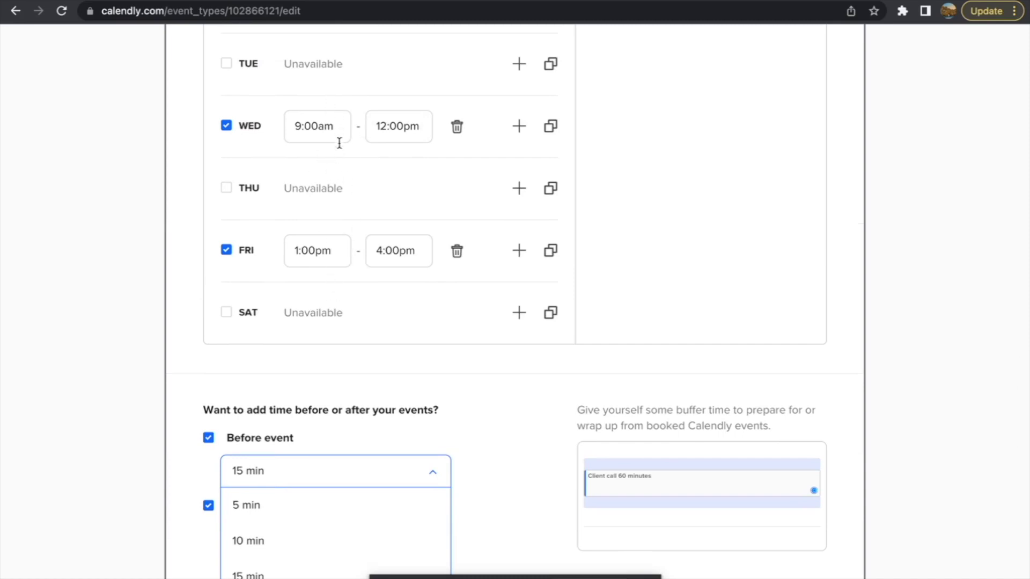
pyautogui.scroll(-3, 369, 257)
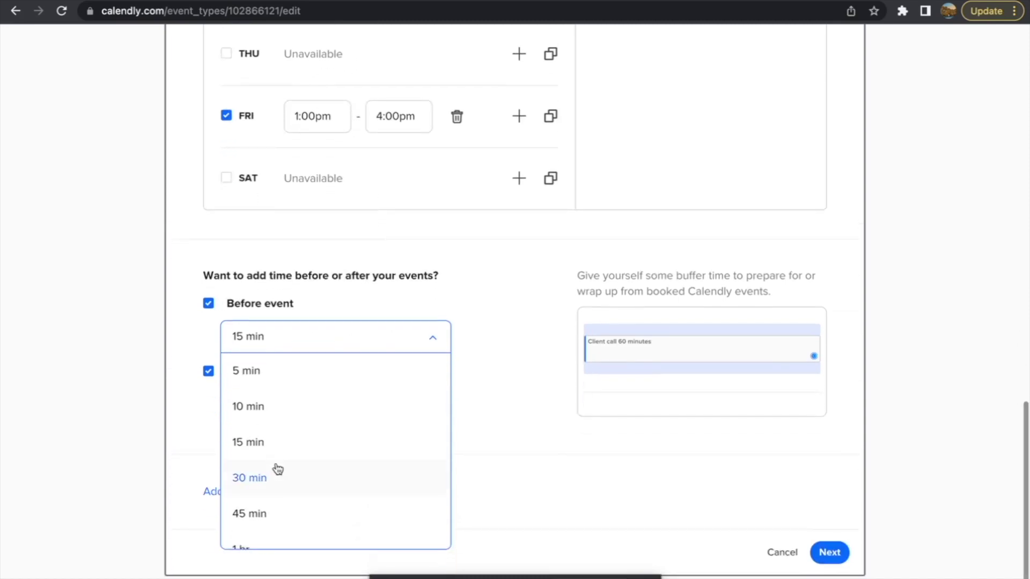
pyautogui.scroll(-2, 276, 468)
pyautogui.click(276, 499)
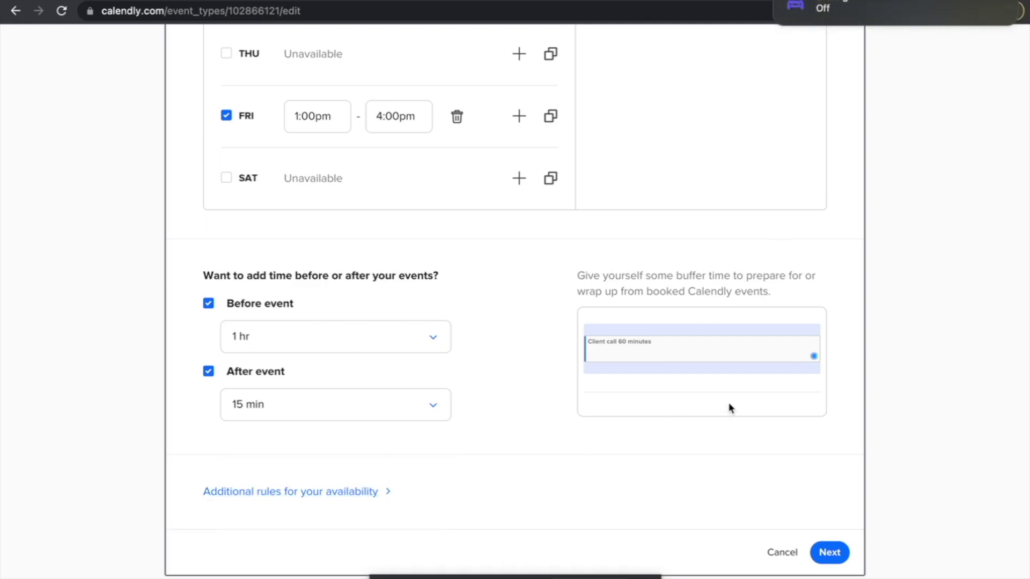
pyautogui.click(819, 543)
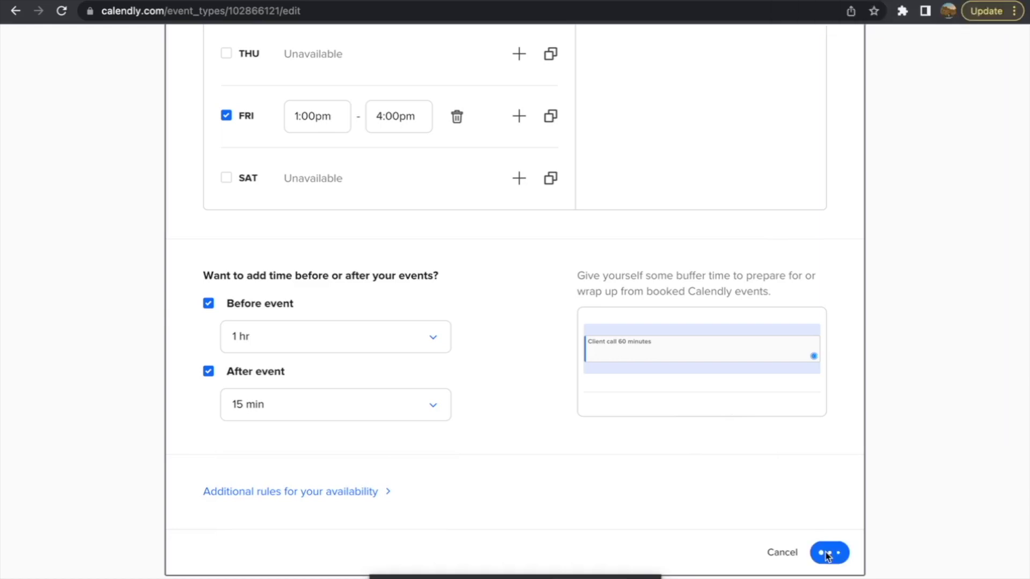
# Edit the Name invitee question to autofill name, email and phone from prior bookings.
pyautogui.scroll(3, 615, 287)
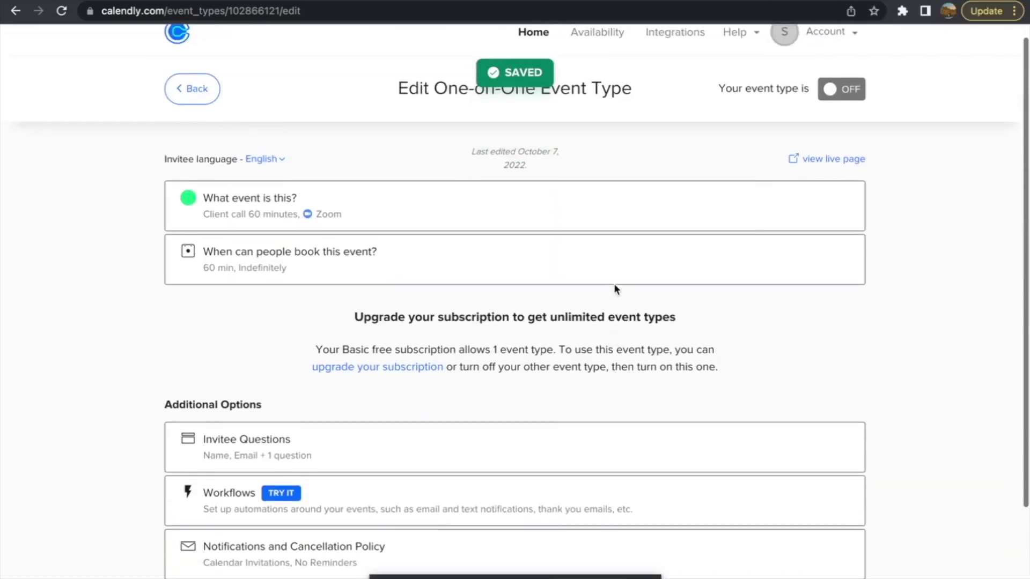
pyautogui.scroll(-2, 614, 287)
pyautogui.scroll(-1, 614, 288)
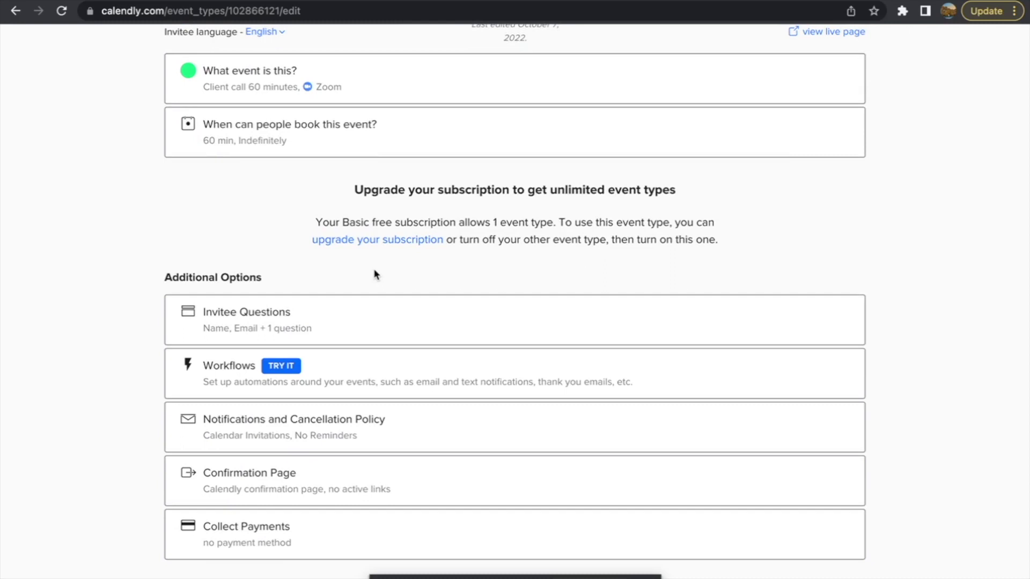
pyautogui.scroll(3, 376, 273)
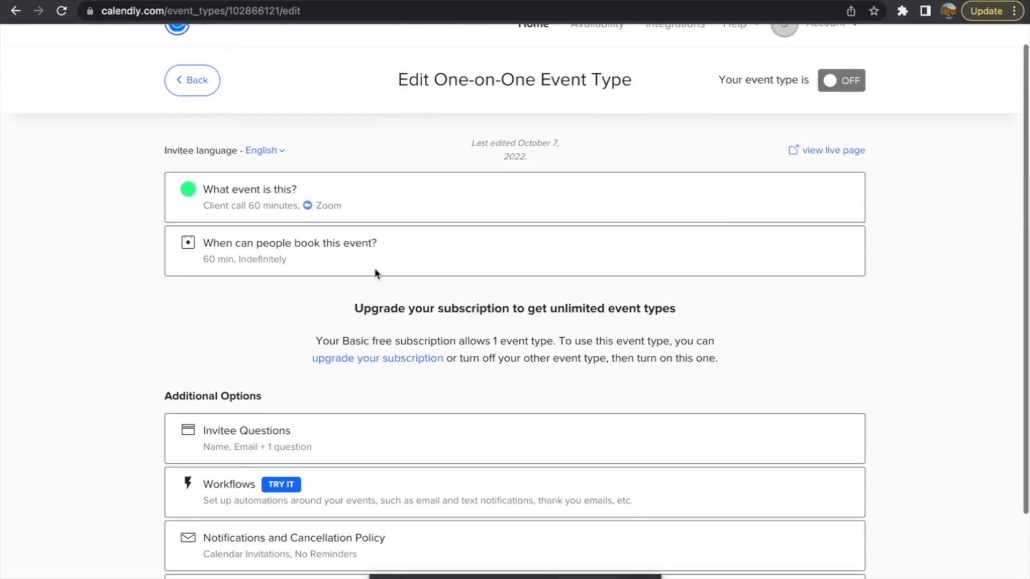
pyautogui.scroll(-3, 375, 276)
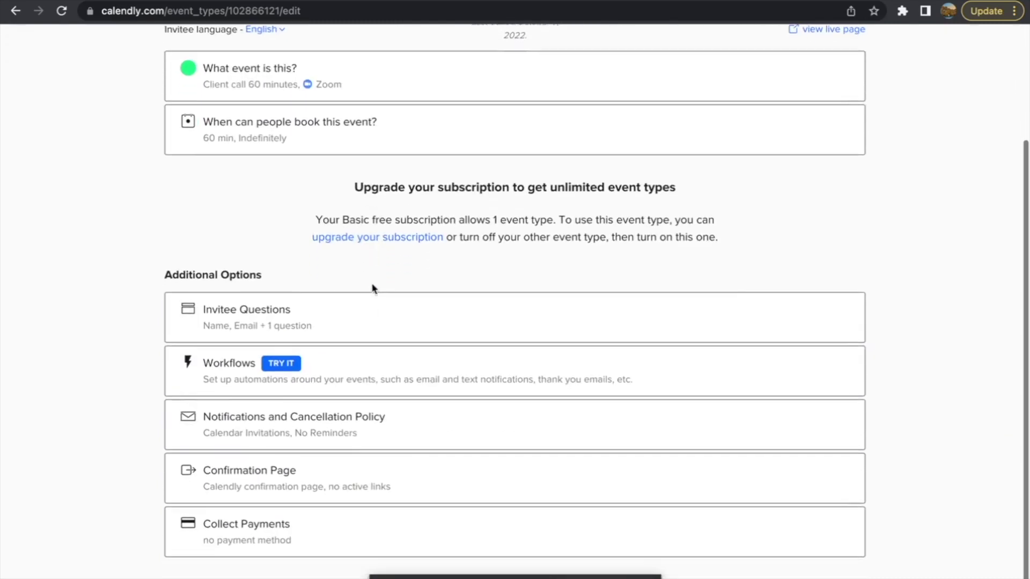
pyautogui.scroll(1, 370, 306)
pyautogui.click(367, 326)
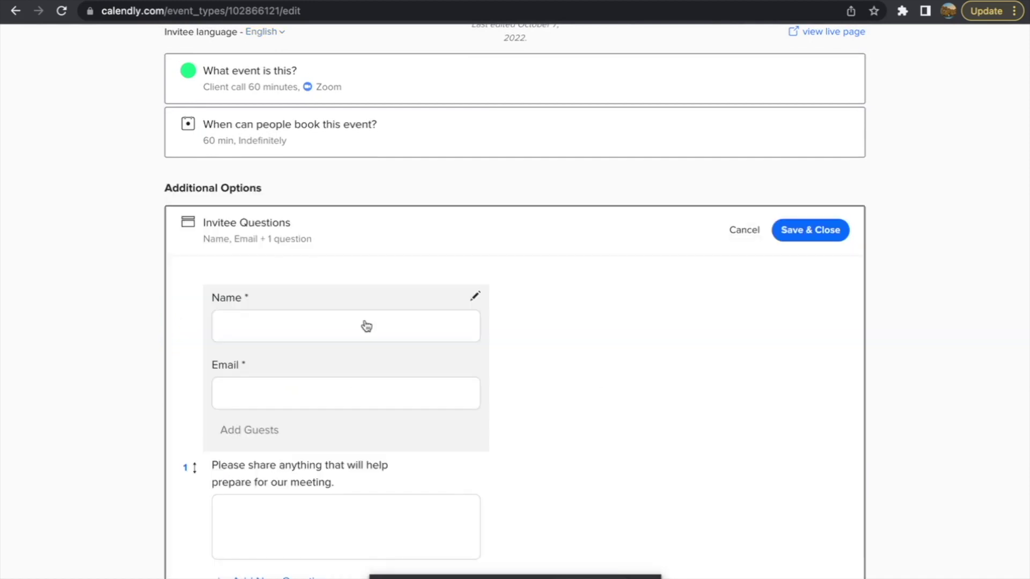
pyautogui.scroll(-2, 556, 324)
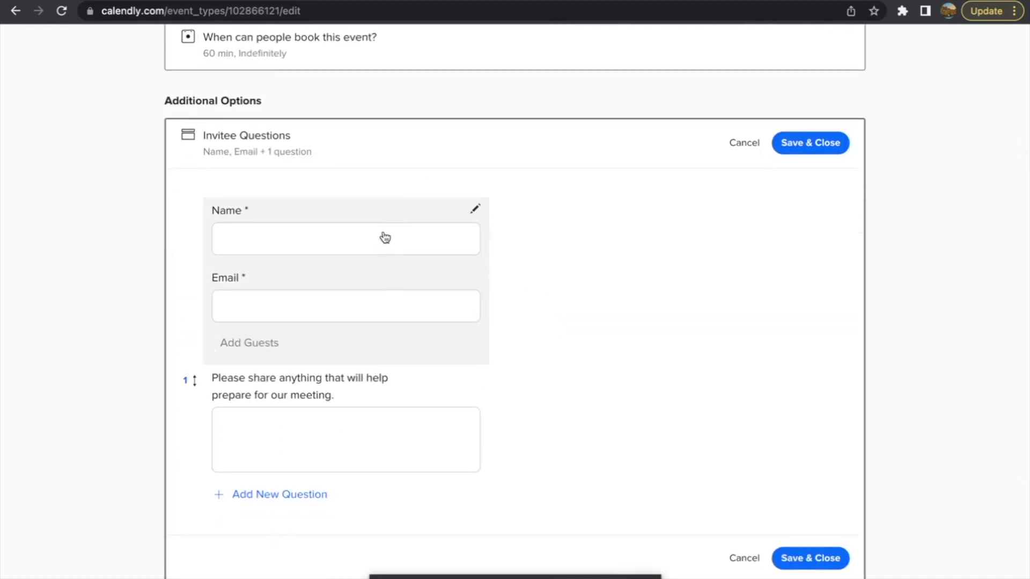
pyautogui.click(475, 209)
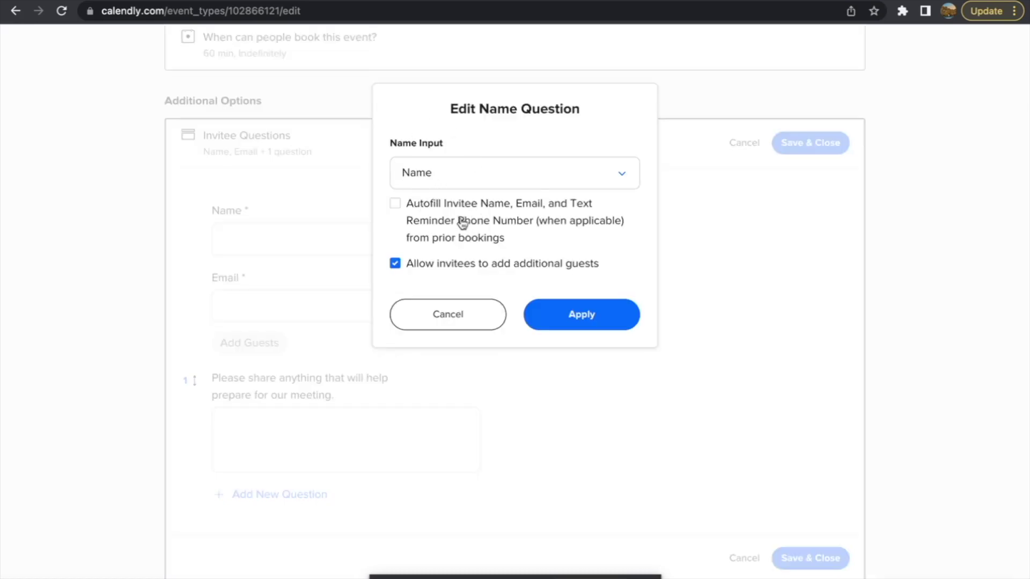
pyautogui.click(399, 208)
pyautogui.click(551, 317)
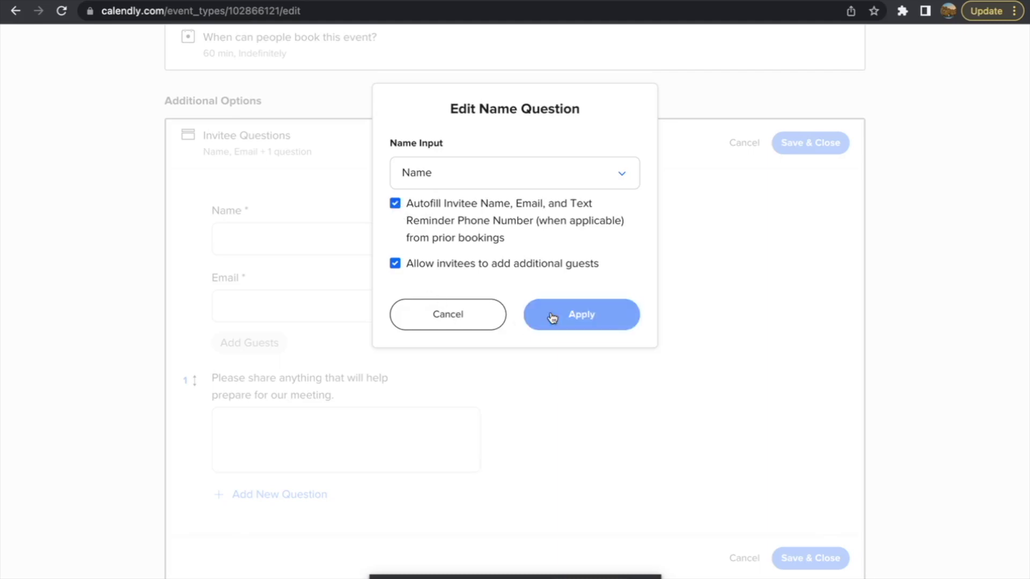
pyautogui.scroll(-2, 268, 324)
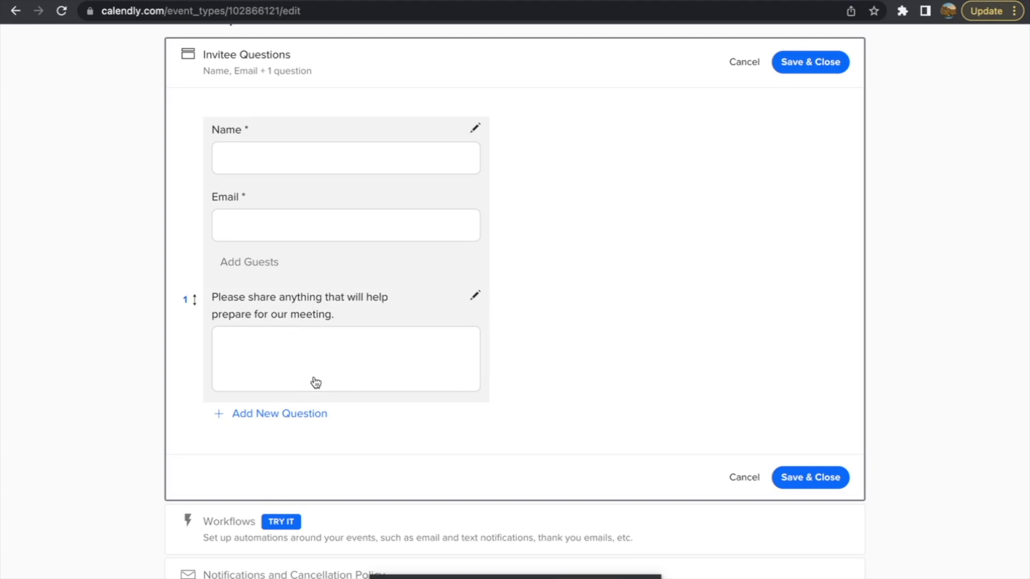
# Add a required multiple-line invitee question 'Share your website'.
pyautogui.click(256, 414)
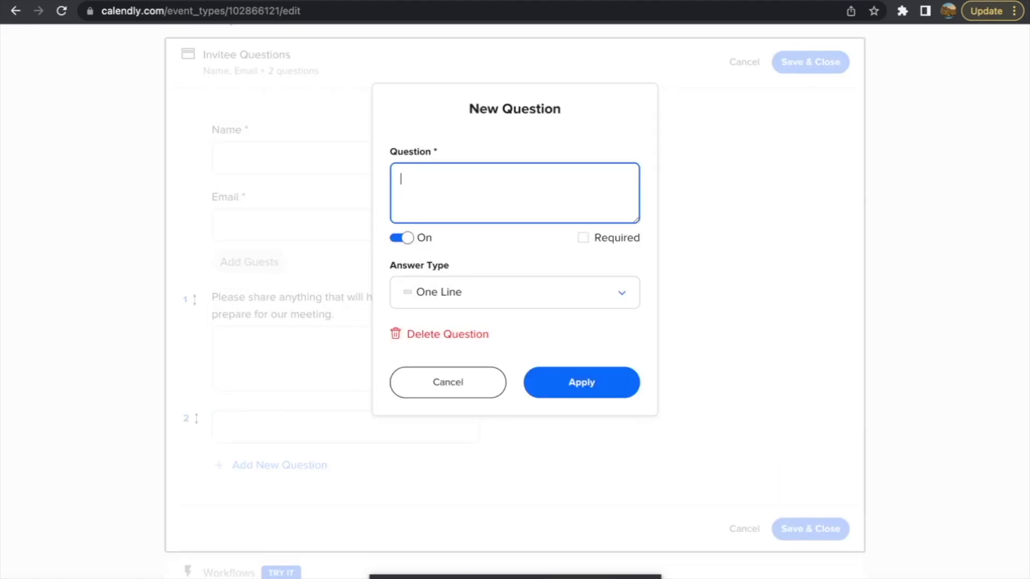
pyautogui.write('Share your website')
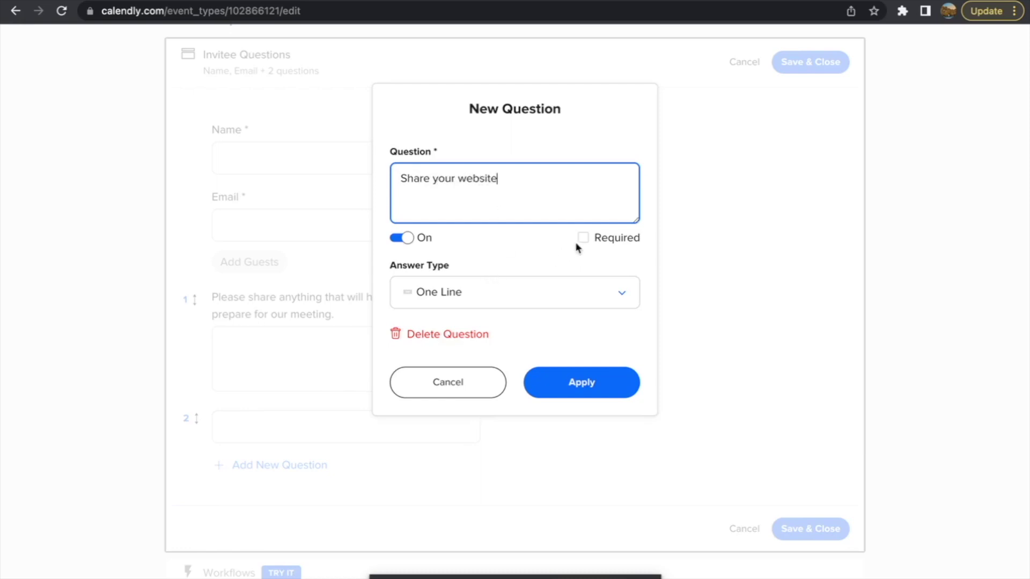
pyautogui.click(582, 237)
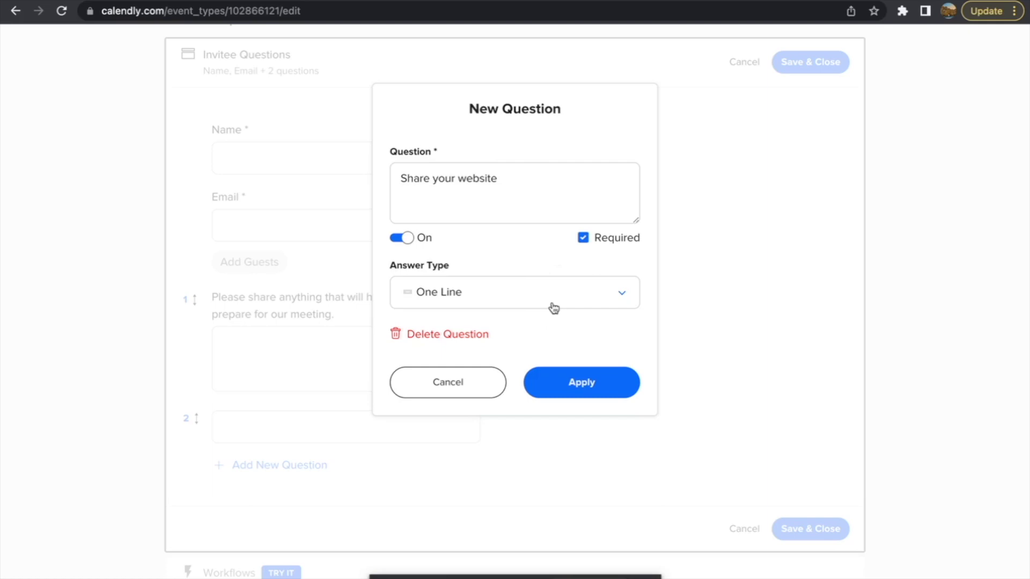
pyautogui.click(552, 306)
pyautogui.click(518, 363)
pyautogui.click(564, 390)
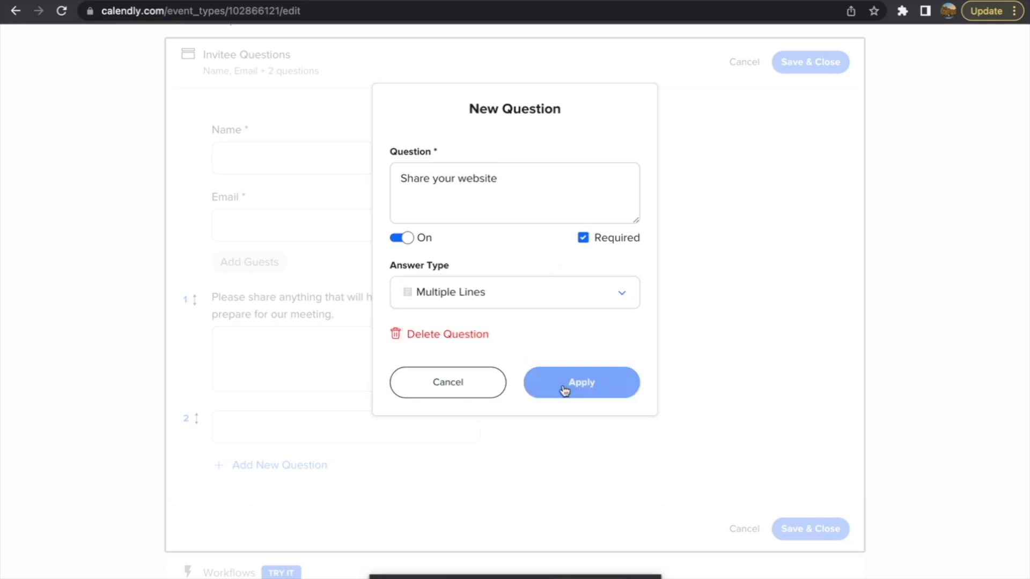
pyautogui.scroll(-3, 409, 375)
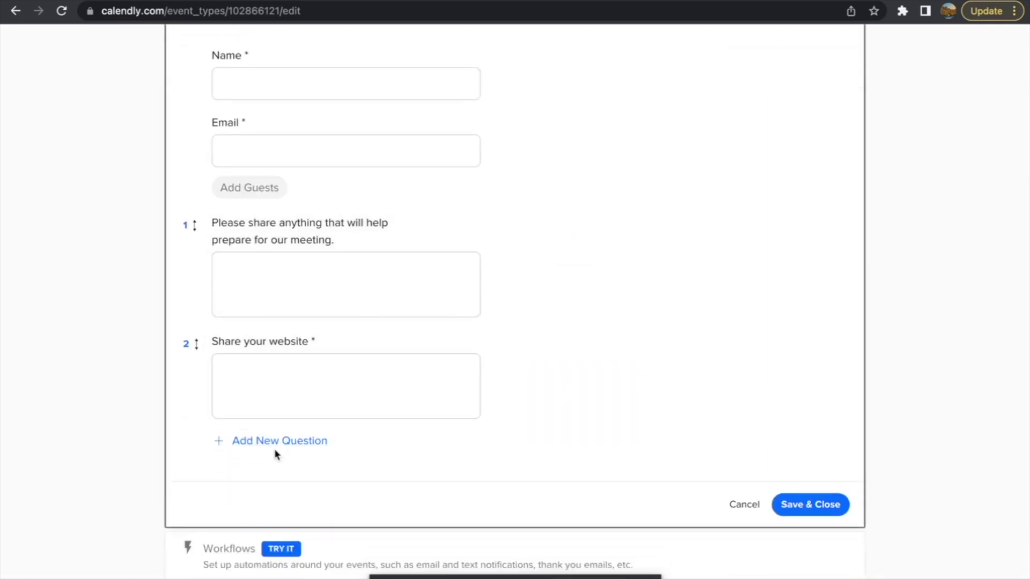
# Add a required multiple-line question asking what they want to get from the call.
pyautogui.click(278, 443)
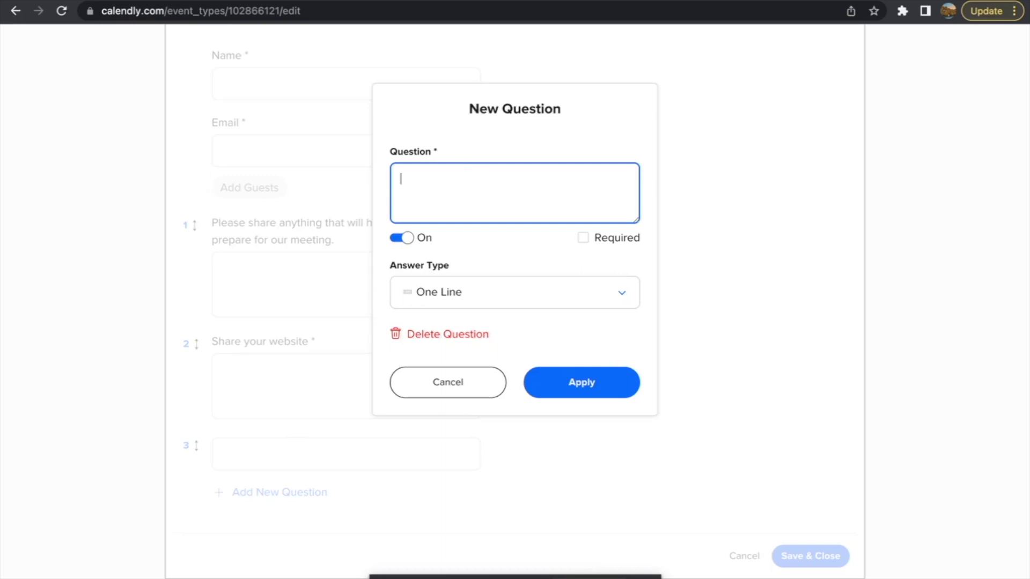
pyautogui.write("What's the one")
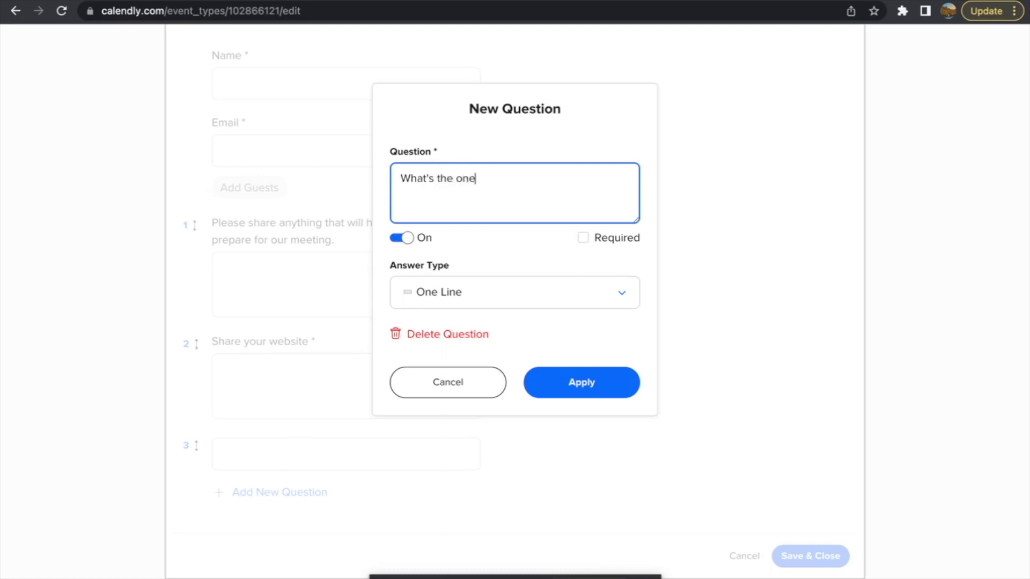
pyautogui.write(' thing you are looking to get ')
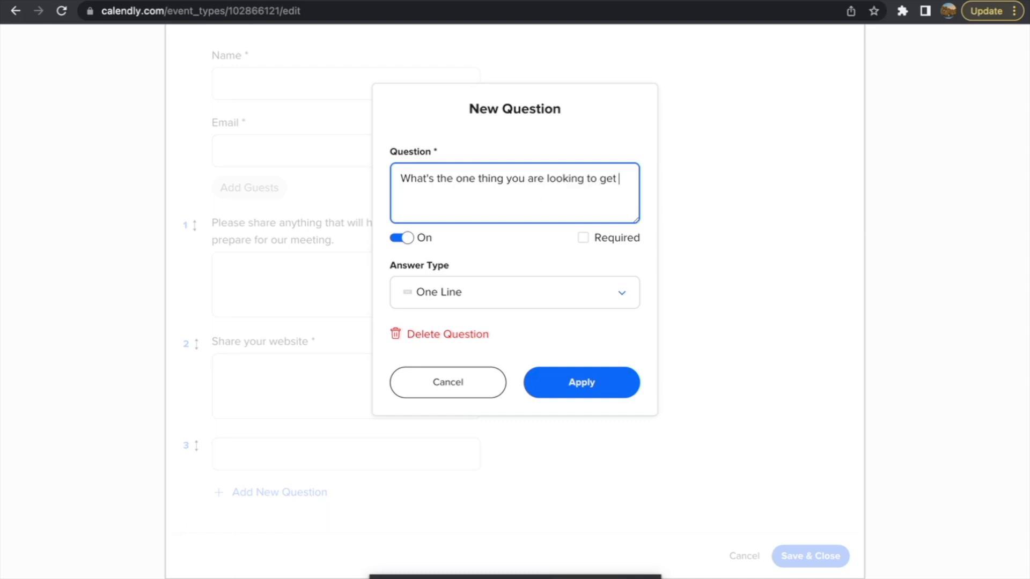
pyautogui.write('from the call')
pyautogui.click(583, 238)
pyautogui.click(503, 298)
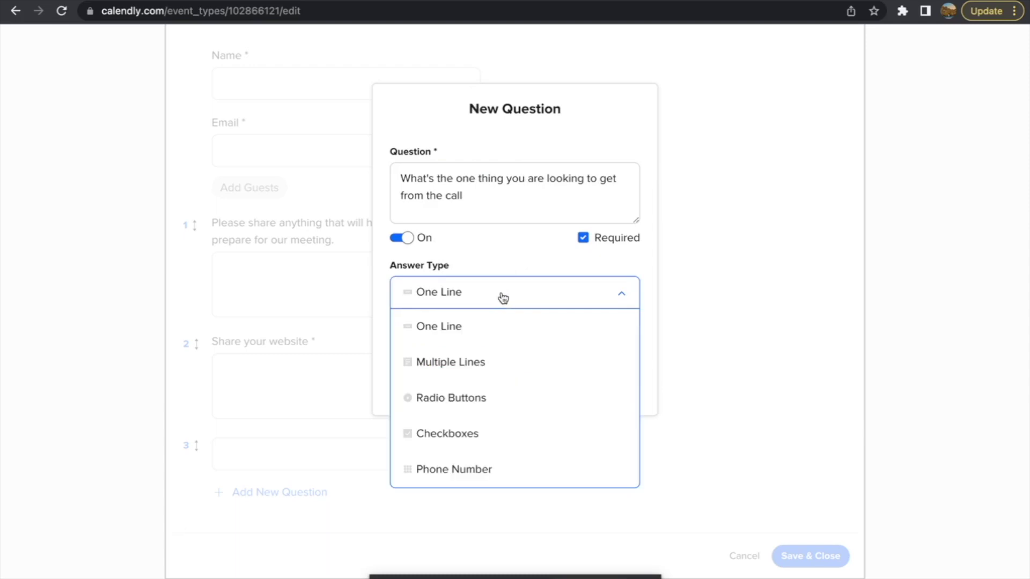
pyautogui.click(459, 363)
pyautogui.click(558, 391)
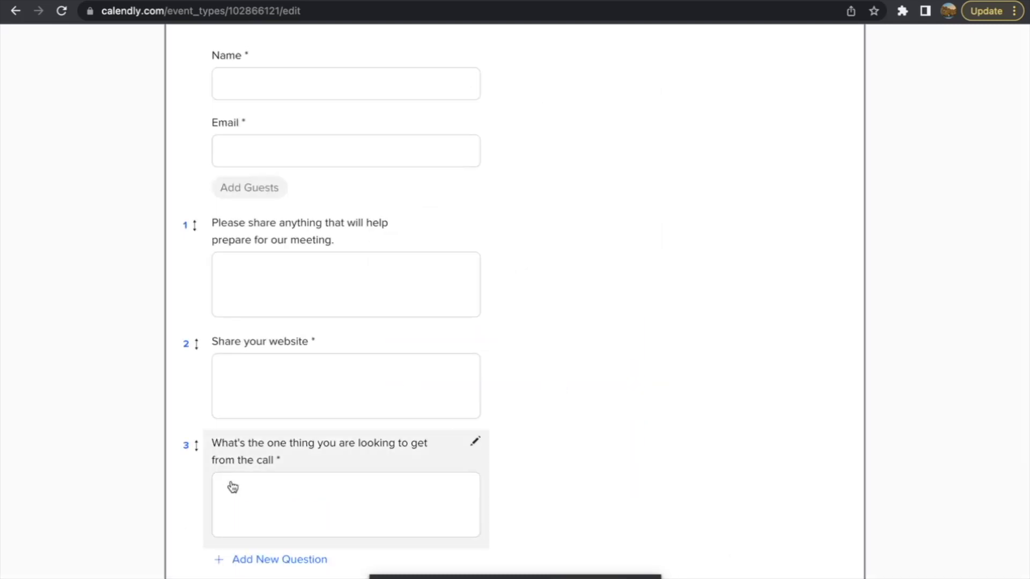
pyautogui.scroll(-2, 236, 483)
# Start a fourth question with a radio-button answer type, then cancel it.
pyautogui.click(267, 456)
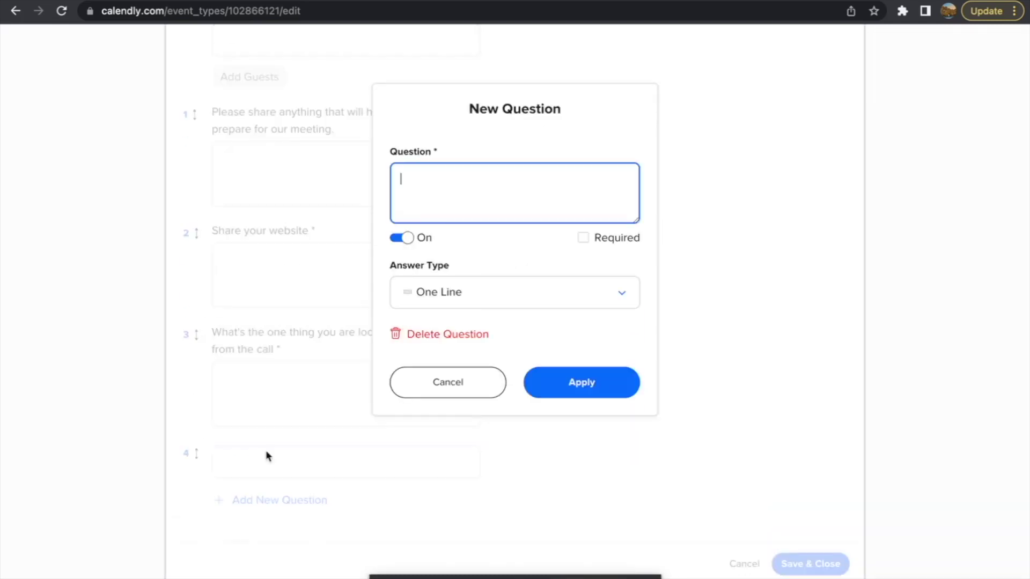
pyautogui.click(432, 301)
pyautogui.click(460, 398)
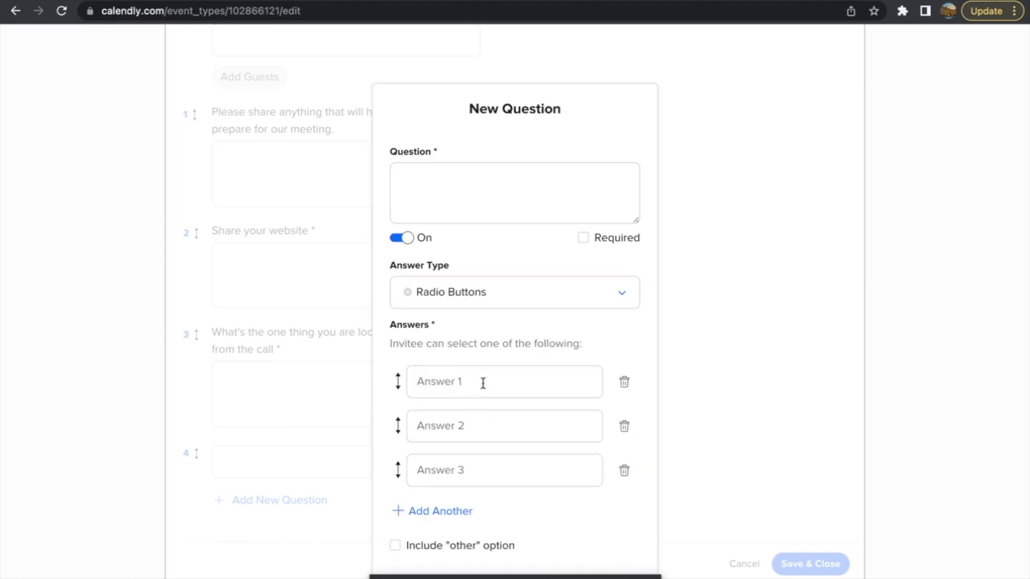
pyautogui.scroll(-3, 482, 383)
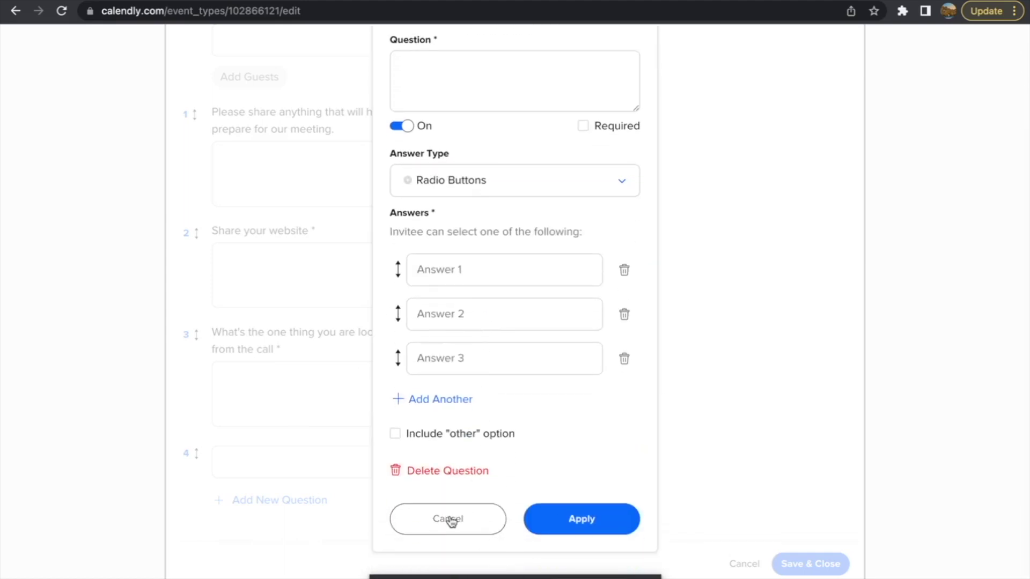
pyautogui.click(450, 519)
pyautogui.scroll(1, 602, 372)
pyautogui.scroll(-2, 600, 368)
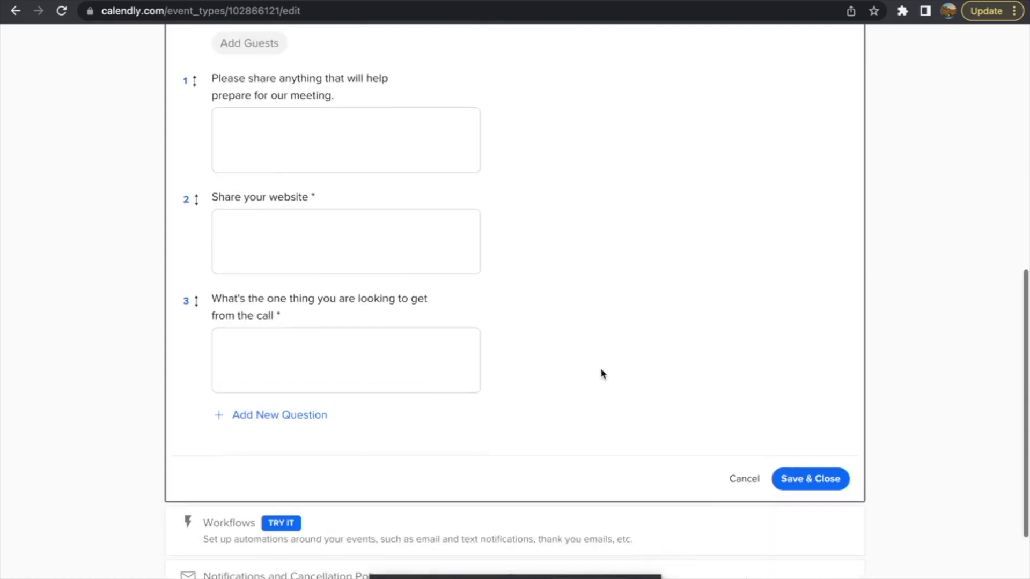
# Save the invitee questions, browse the example workflows, and close Workflows without changes.
pyautogui.click(789, 485)
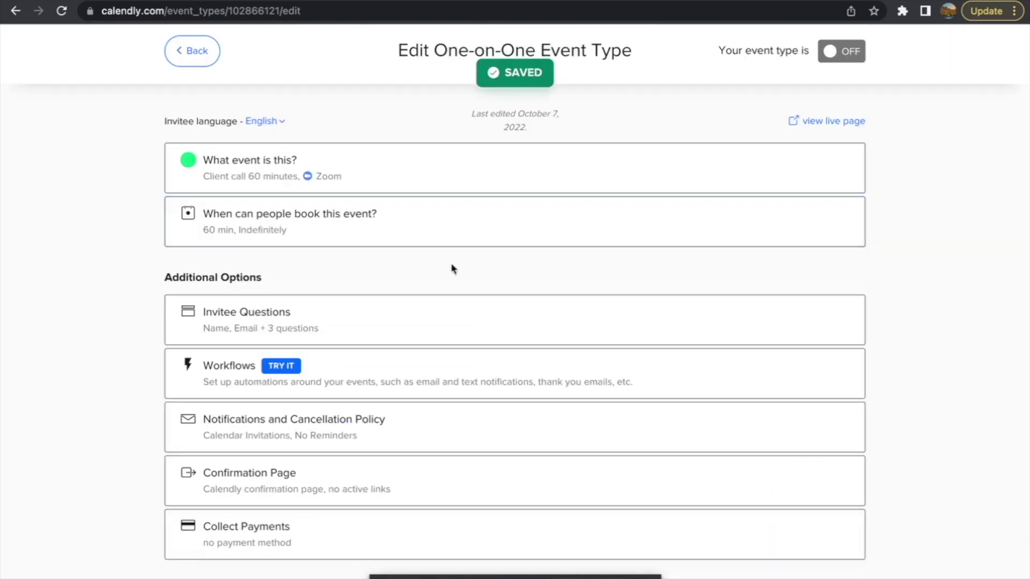
pyautogui.click(370, 380)
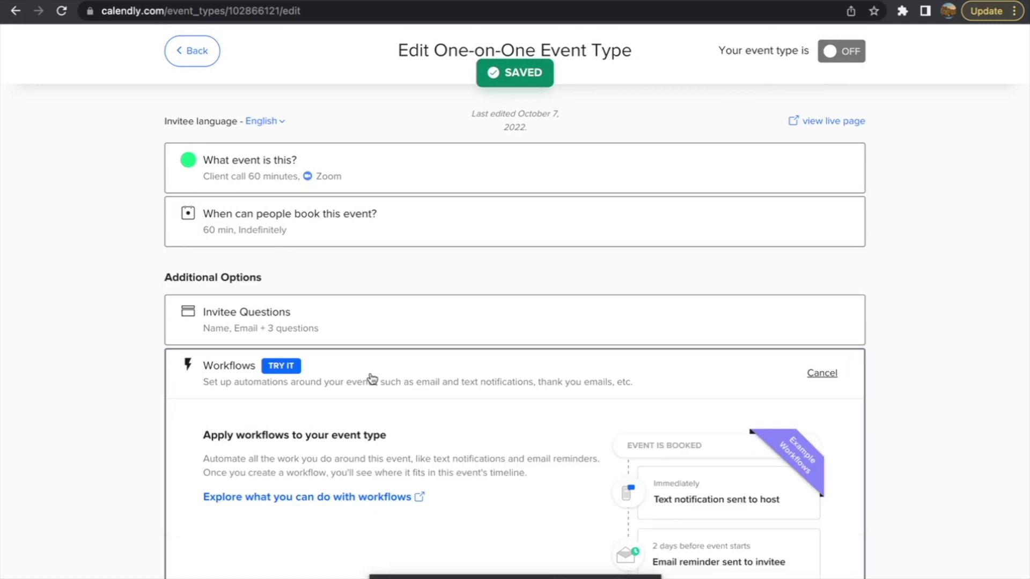
pyautogui.scroll(-4, 372, 379)
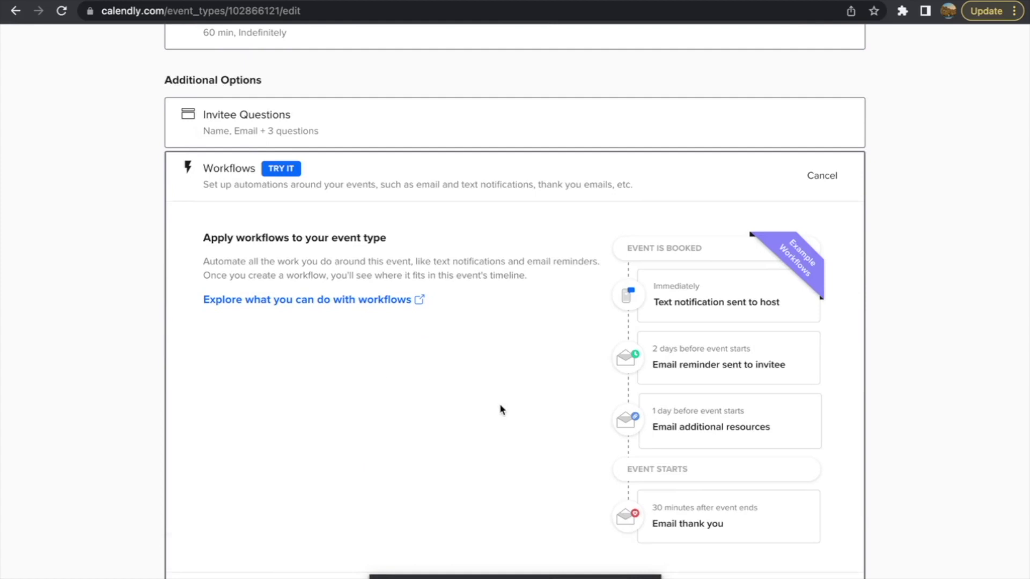
pyautogui.scroll(-2, 501, 409)
pyautogui.scroll(1, 502, 410)
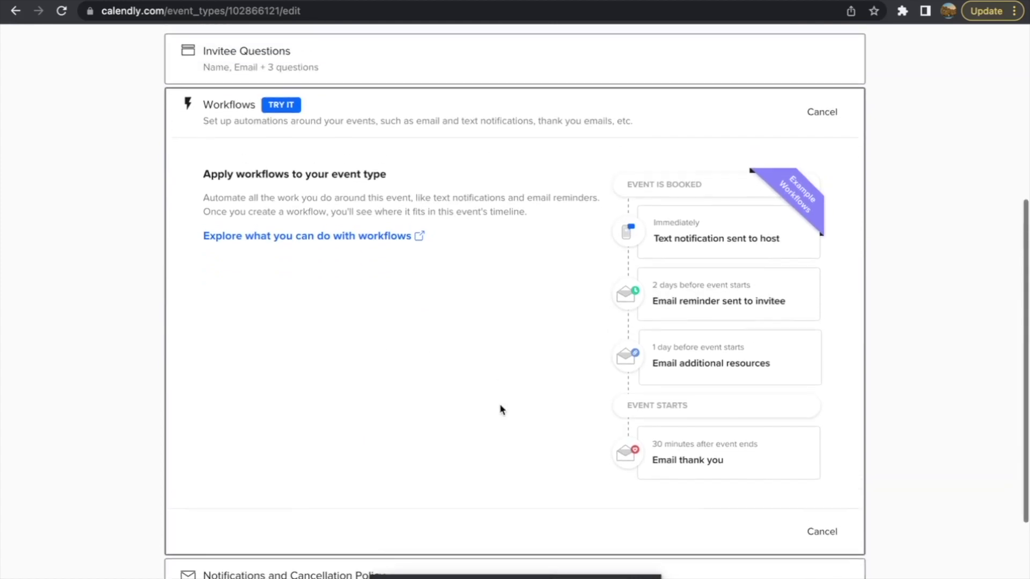
pyautogui.scroll(1, 501, 409)
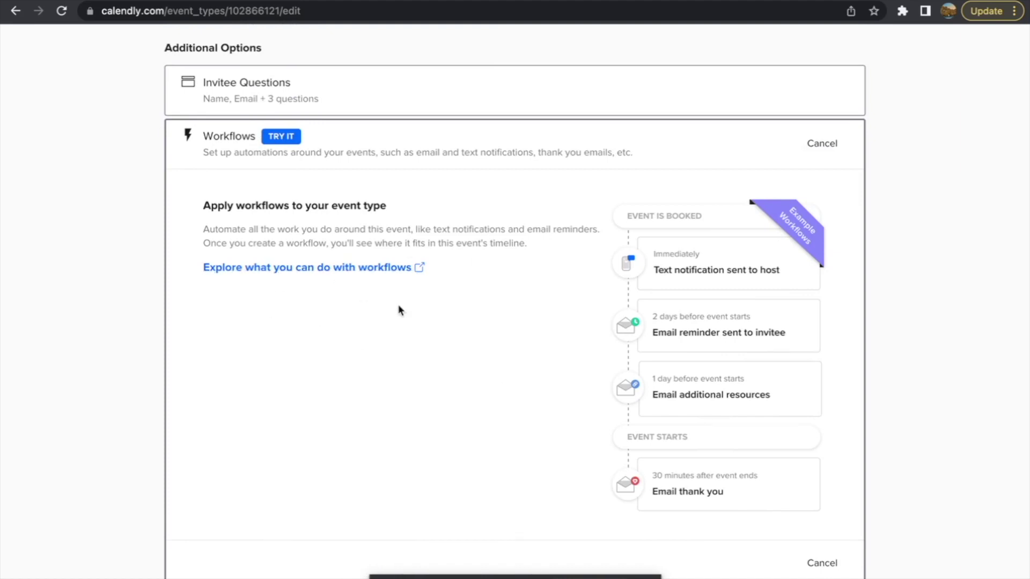
pyautogui.scroll(-2, 398, 304)
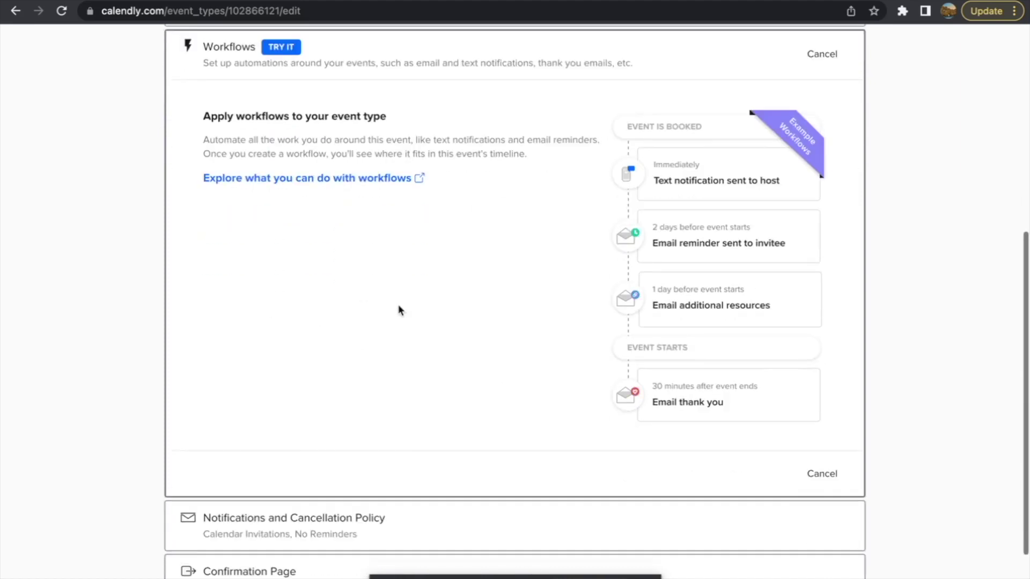
pyautogui.click(833, 482)
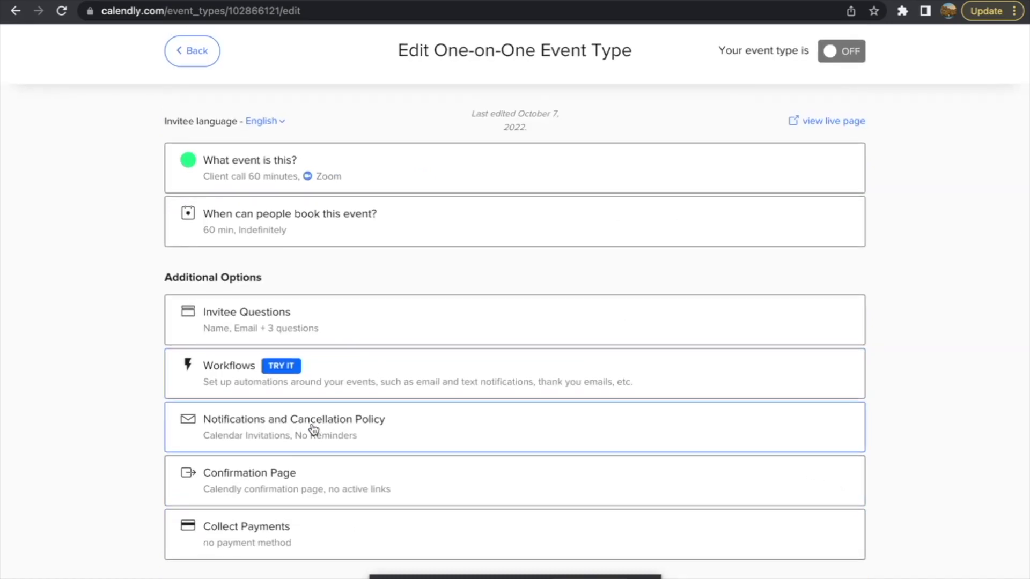
# Open Notifications and Cancellation Policy and dismiss the upgrade offer that email reminders trigger.
pyautogui.click(313, 426)
pyautogui.scroll(-3, 429, 401)
pyautogui.scroll(-3, 438, 397)
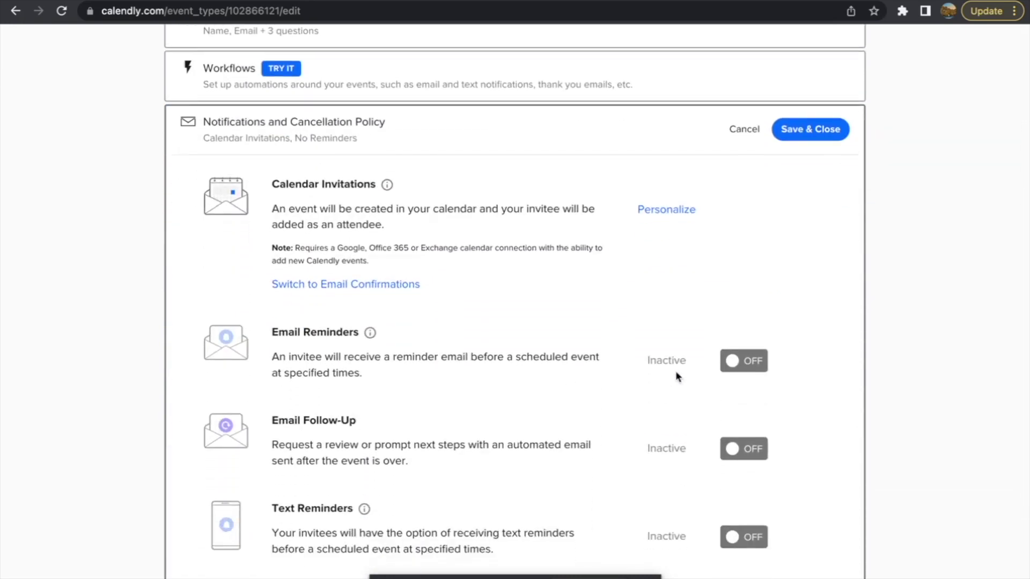
pyautogui.click(748, 368)
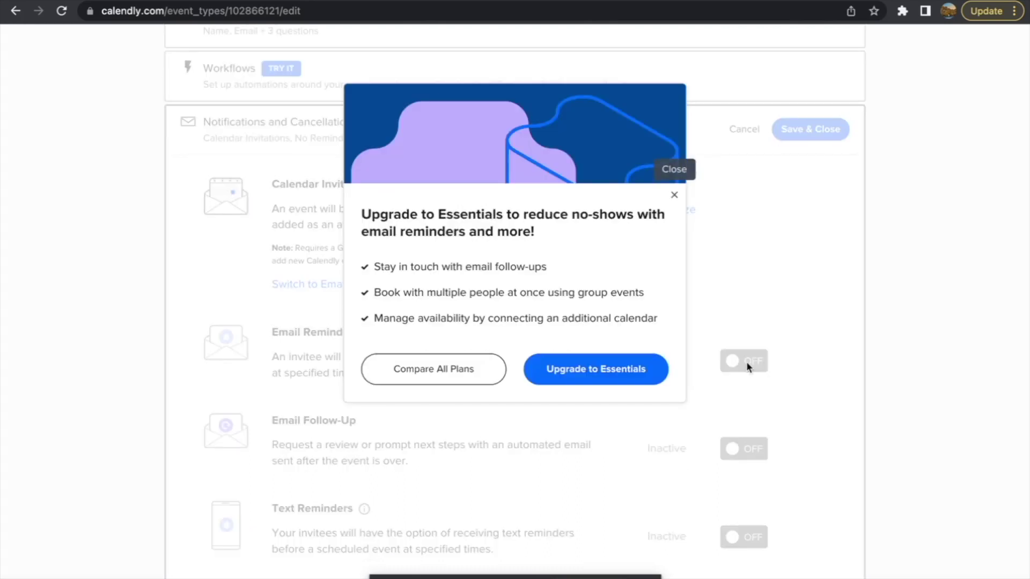
pyautogui.click(674, 196)
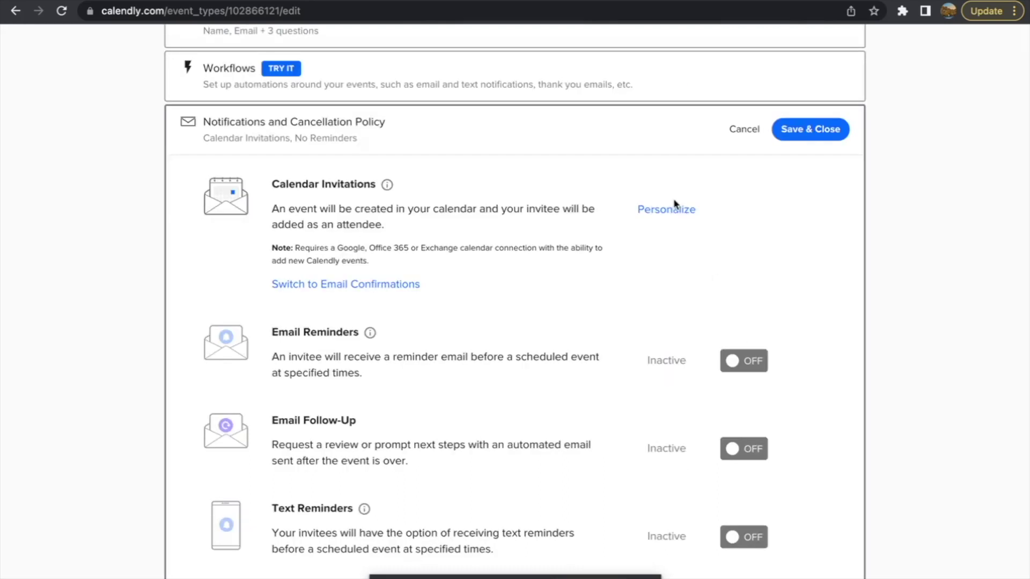
pyautogui.scroll(-2, 719, 287)
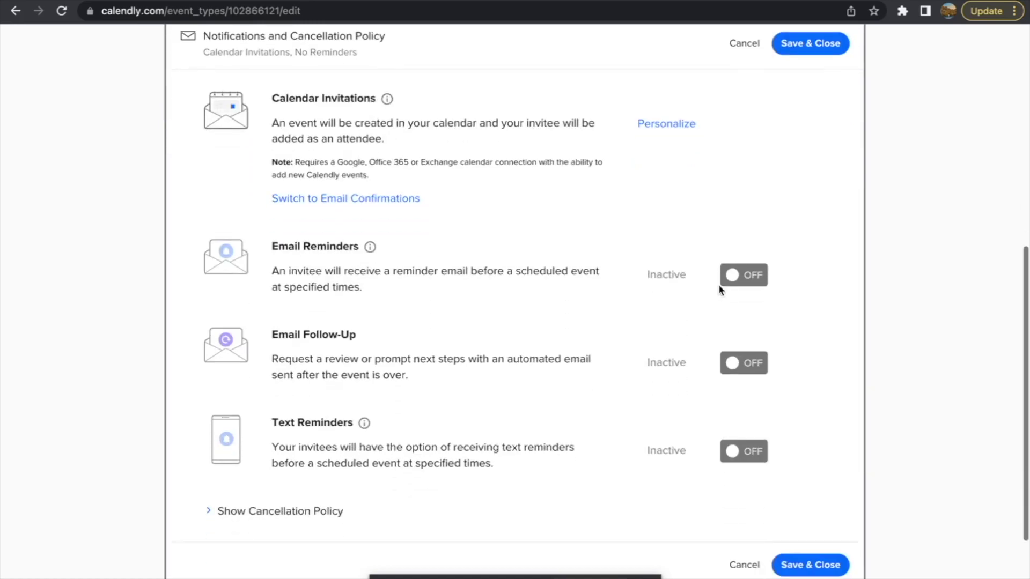
pyautogui.scroll(1, 719, 287)
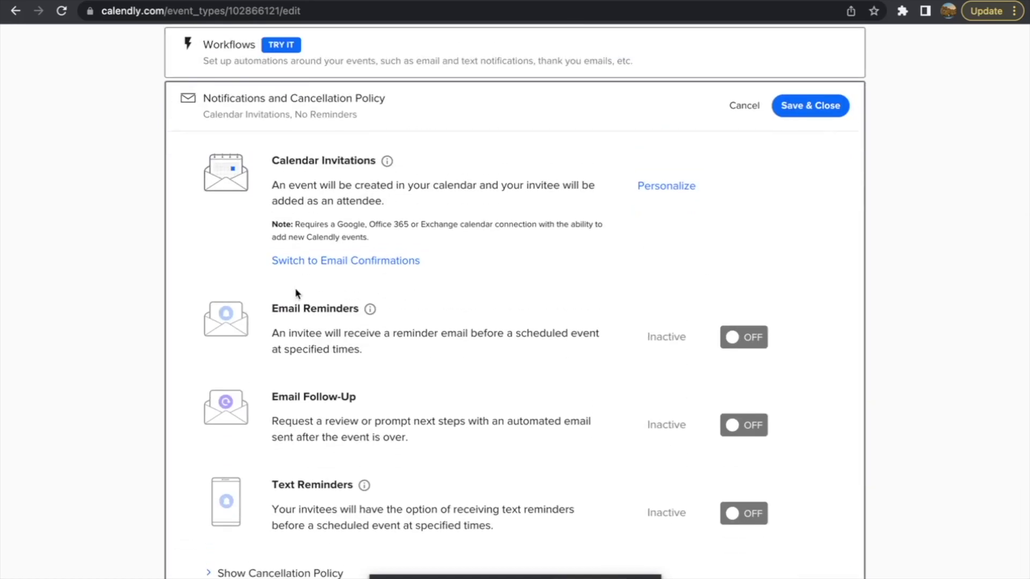
# Switch to Email Confirmations with no reminders and save the section.
pyautogui.click(311, 263)
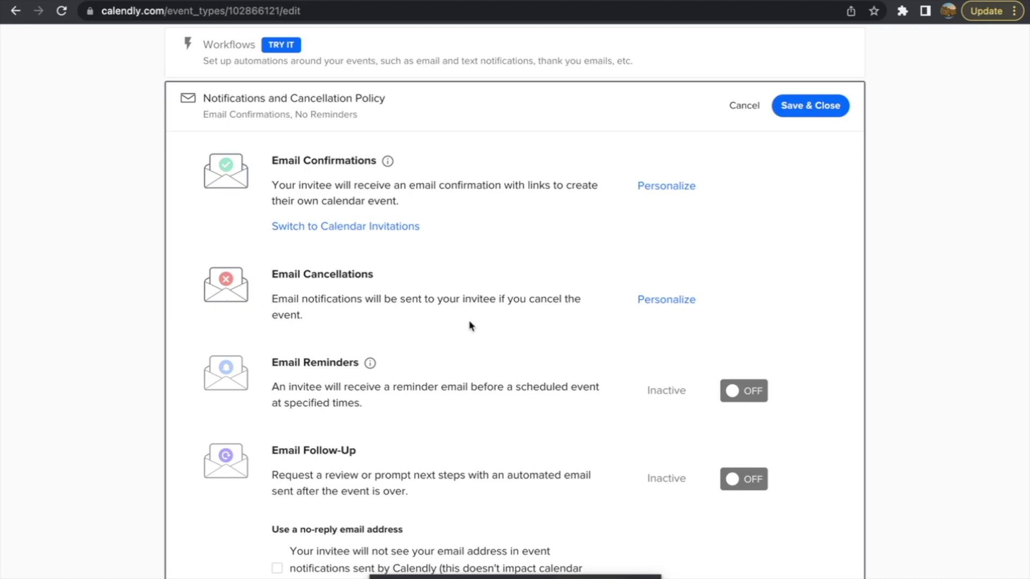
pyautogui.scroll(-2, 461, 310)
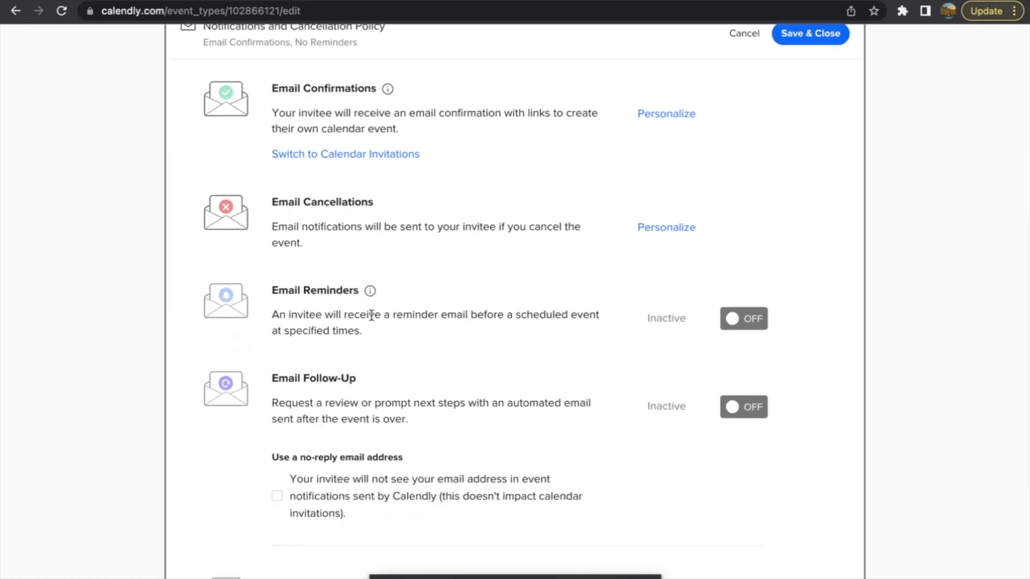
pyautogui.scroll(-2, 545, 365)
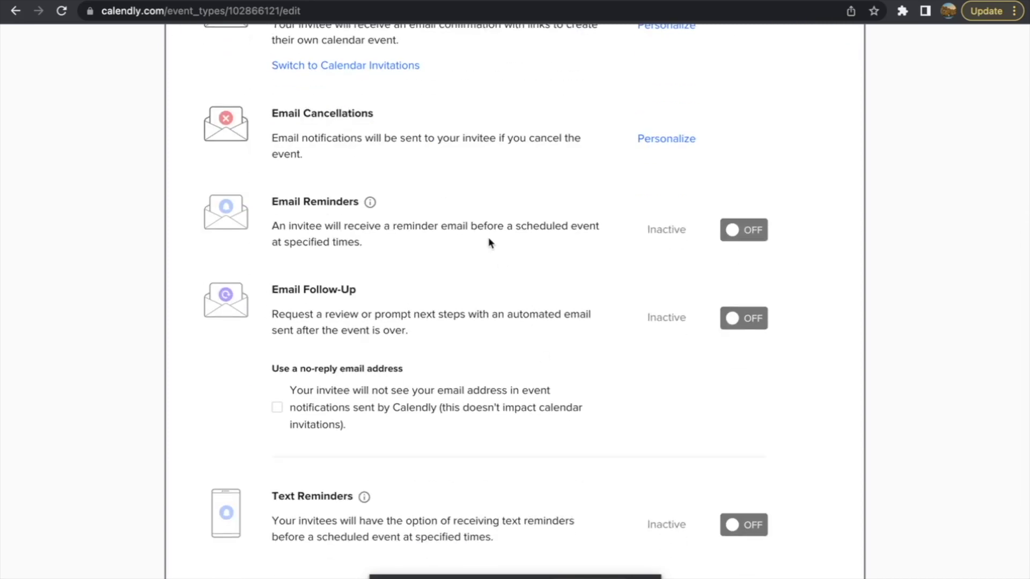
pyautogui.scroll(-2, 488, 242)
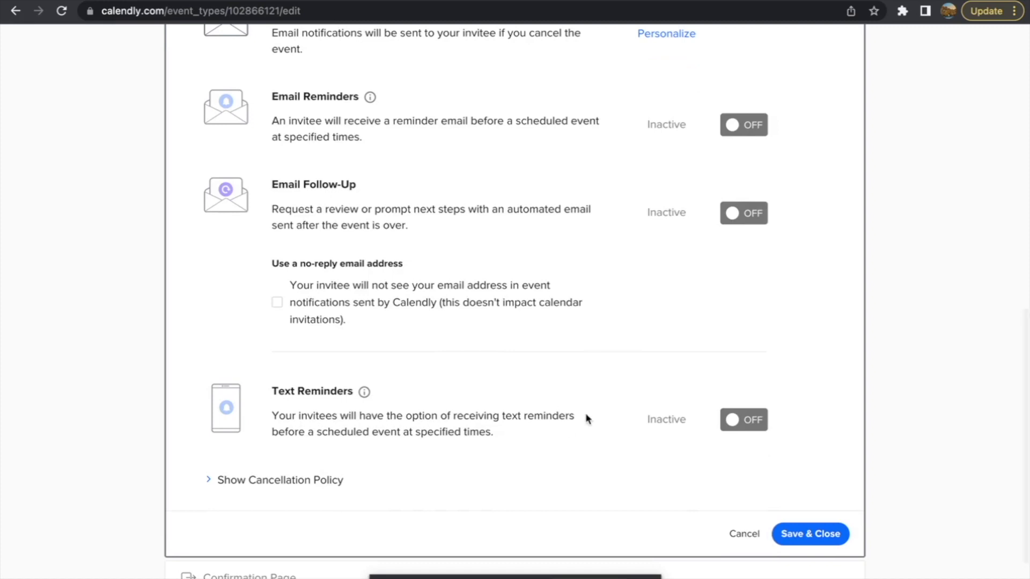
pyautogui.scroll(5, 587, 414)
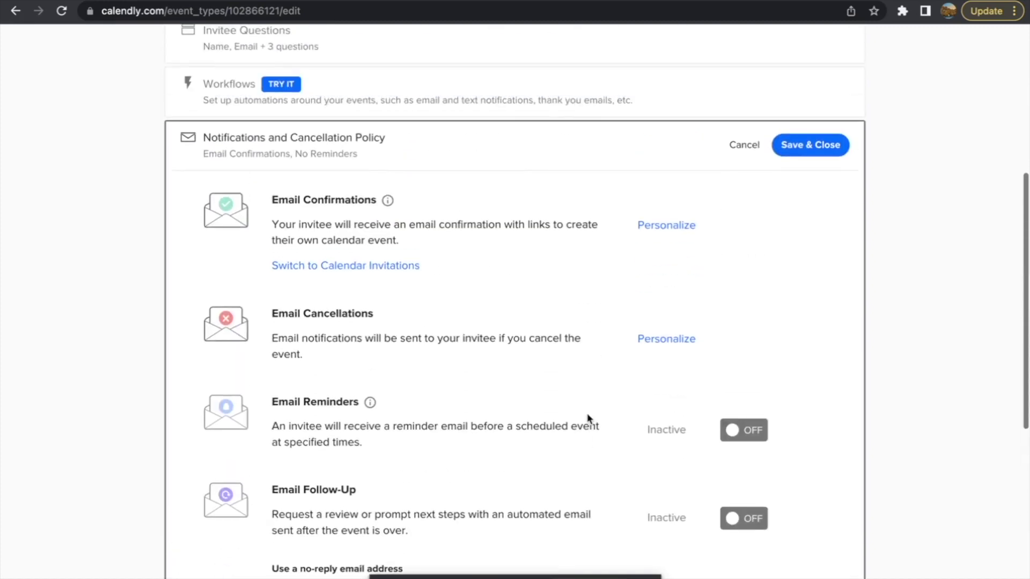
pyautogui.click(805, 155)
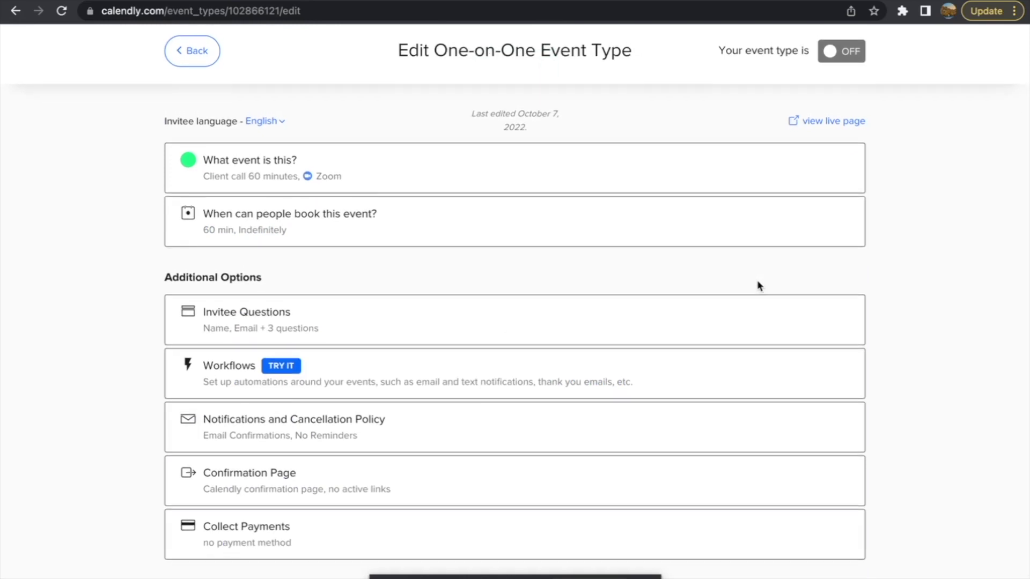
# Open the Confirmation Page settings and start a new custom link.
pyautogui.click(354, 486)
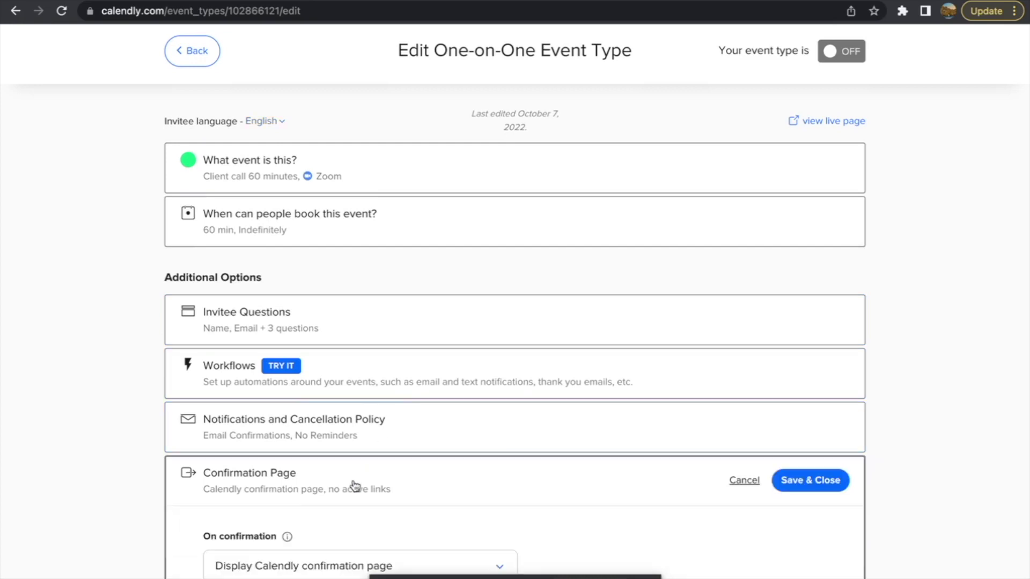
pyautogui.scroll(-4, 391, 409)
pyautogui.scroll(-1, 391, 408)
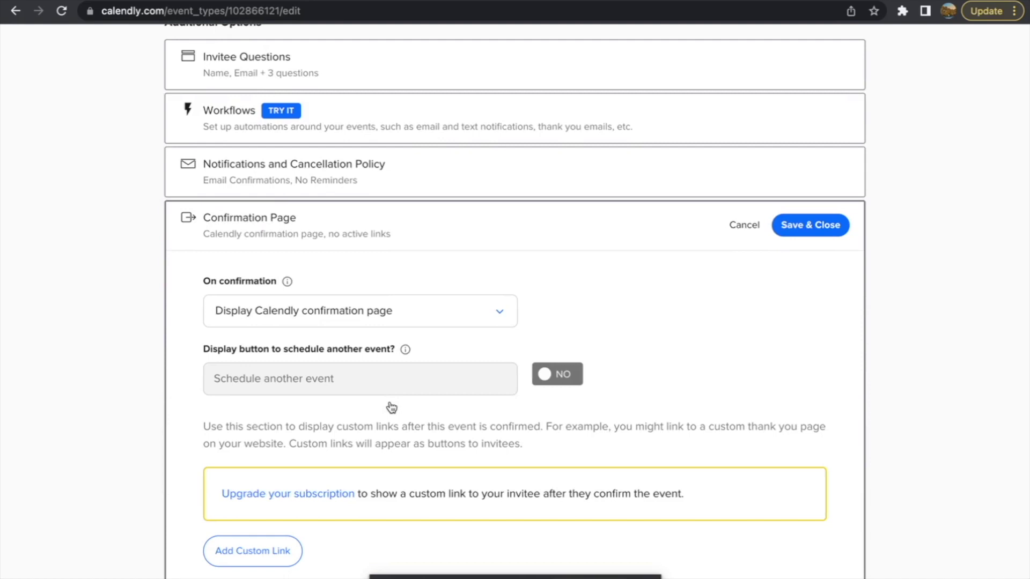
pyautogui.scroll(-2, 391, 407)
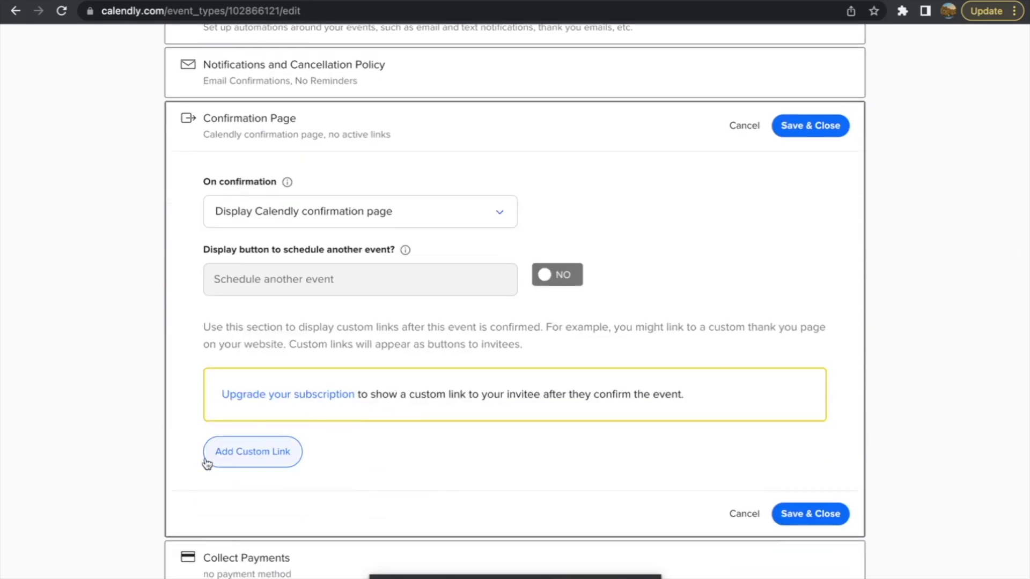
pyautogui.click(244, 453)
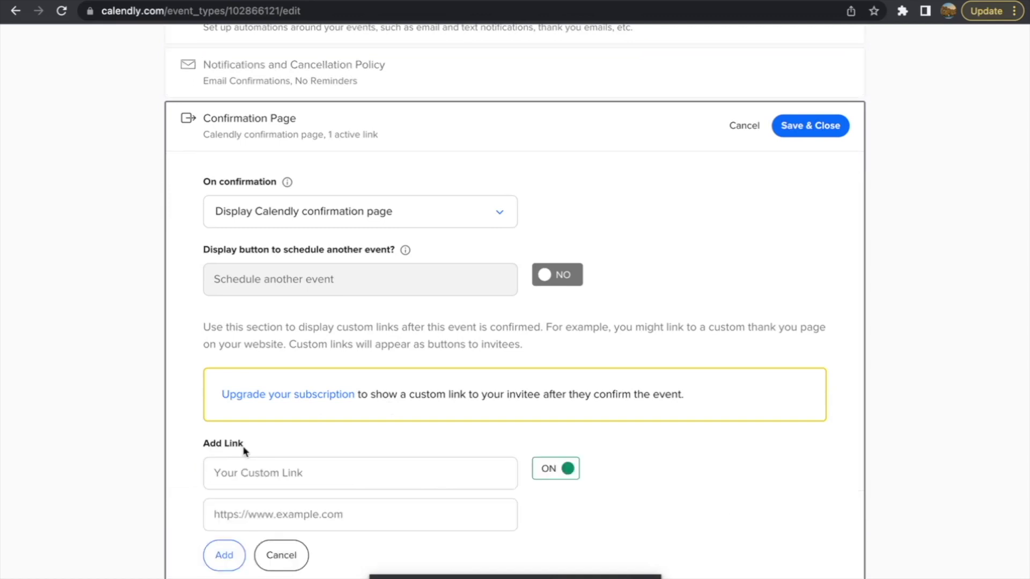
pyautogui.scroll(-2, 301, 416)
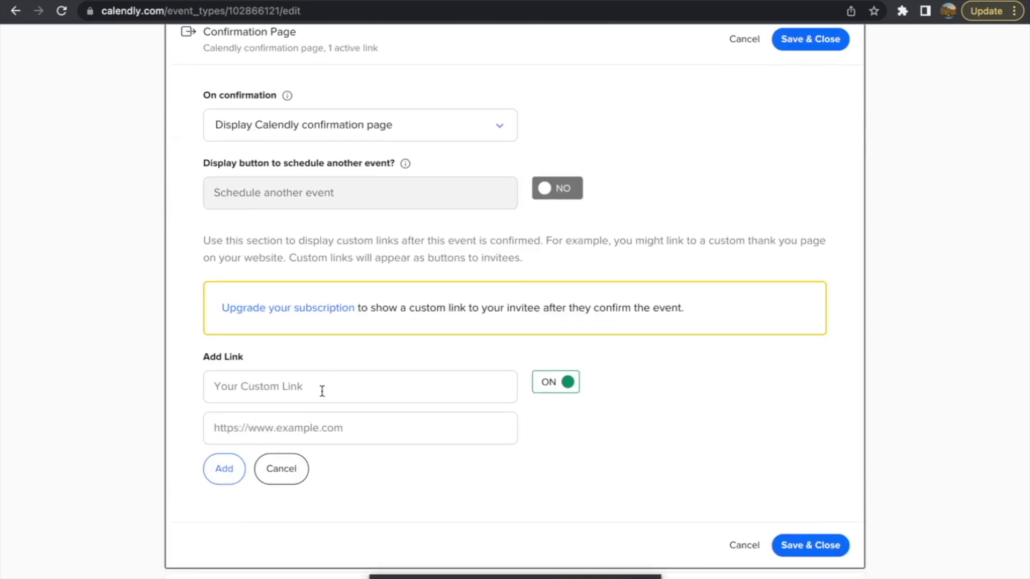
pyautogui.click(322, 391)
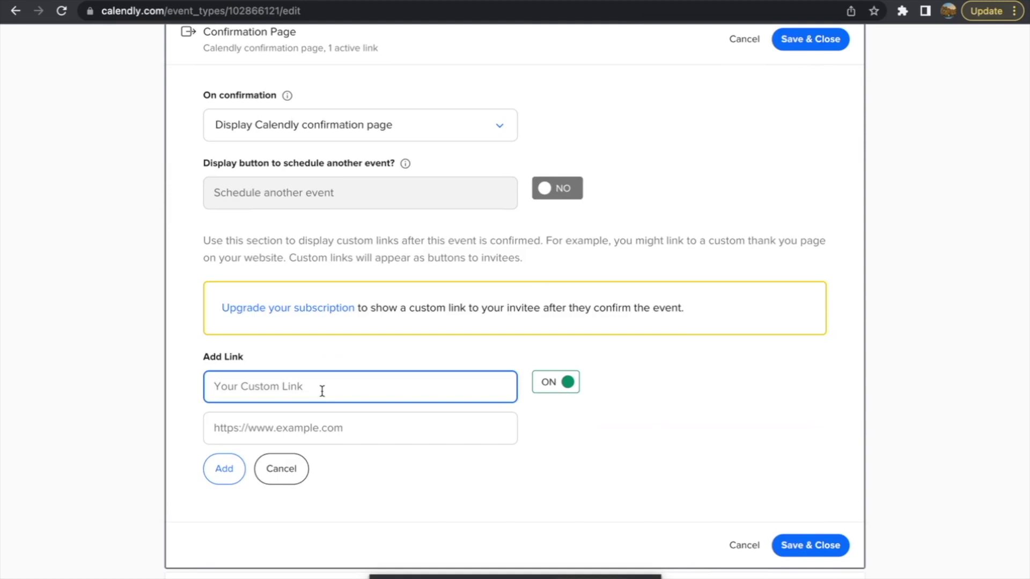
pyautogui.write('Join The Facebook Group')
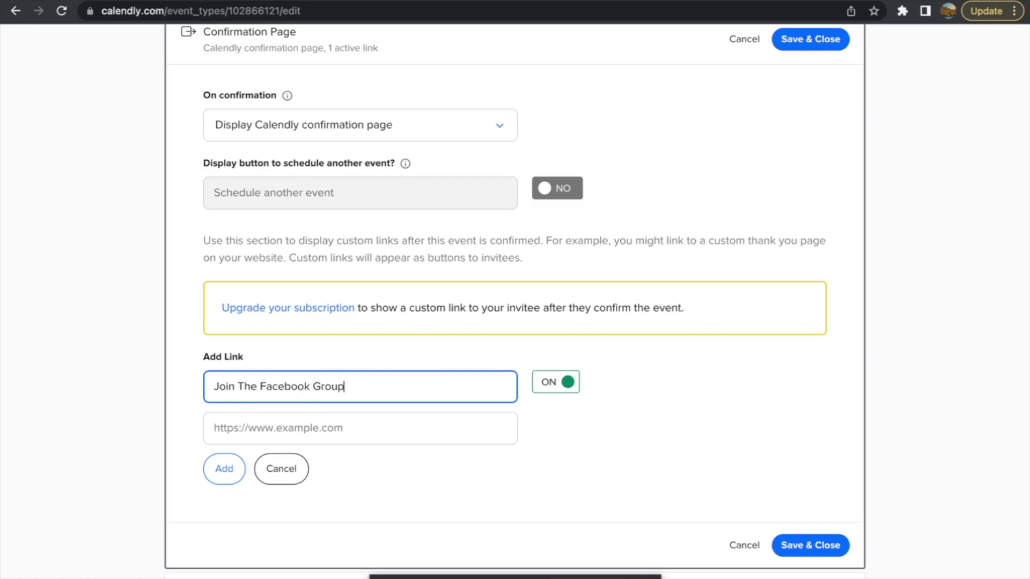
pyautogui.click(321, 429)
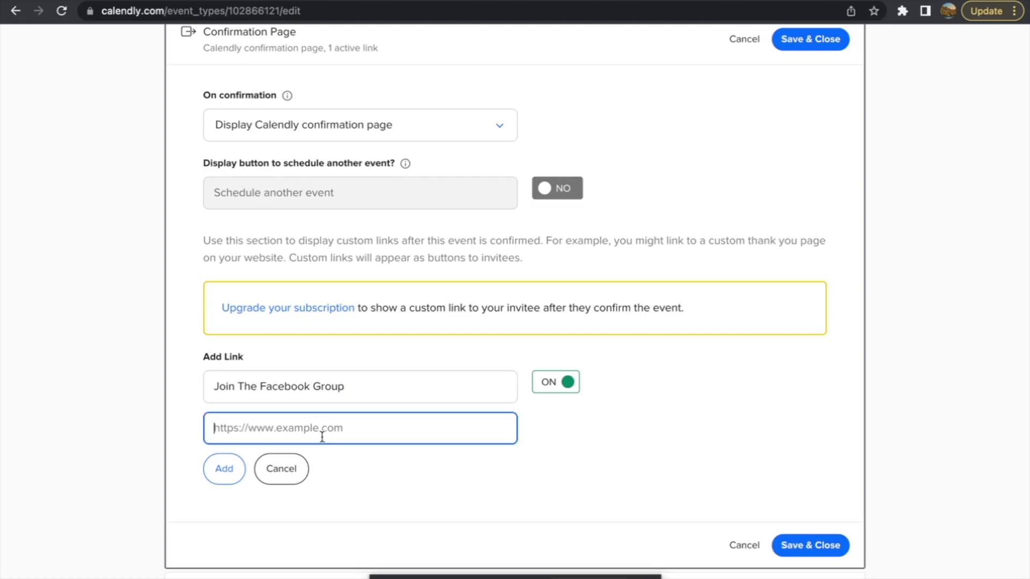
pyautogui.write('facebook.com')
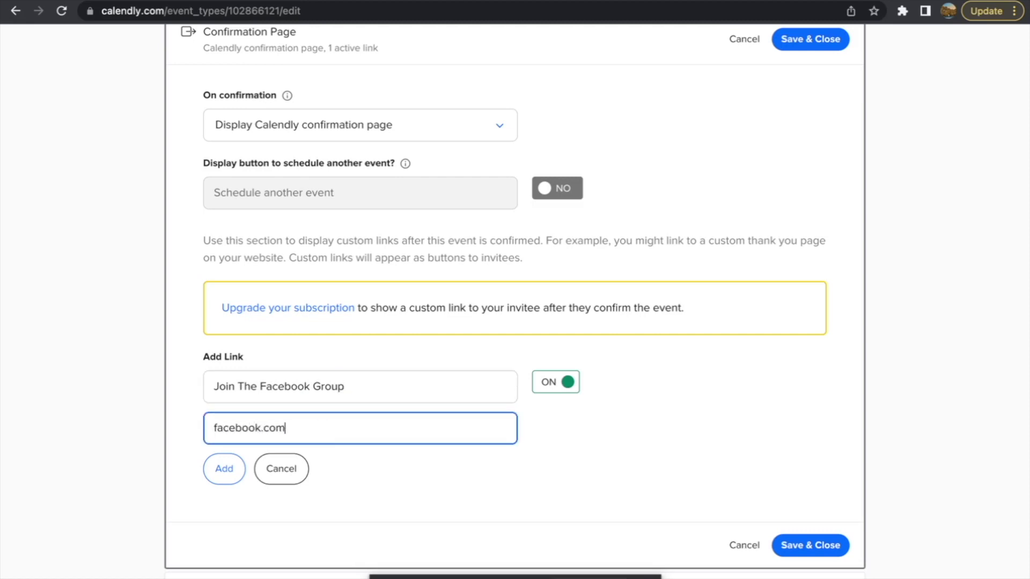
pyautogui.click(214, 433)
pyautogui.write('https://www.')
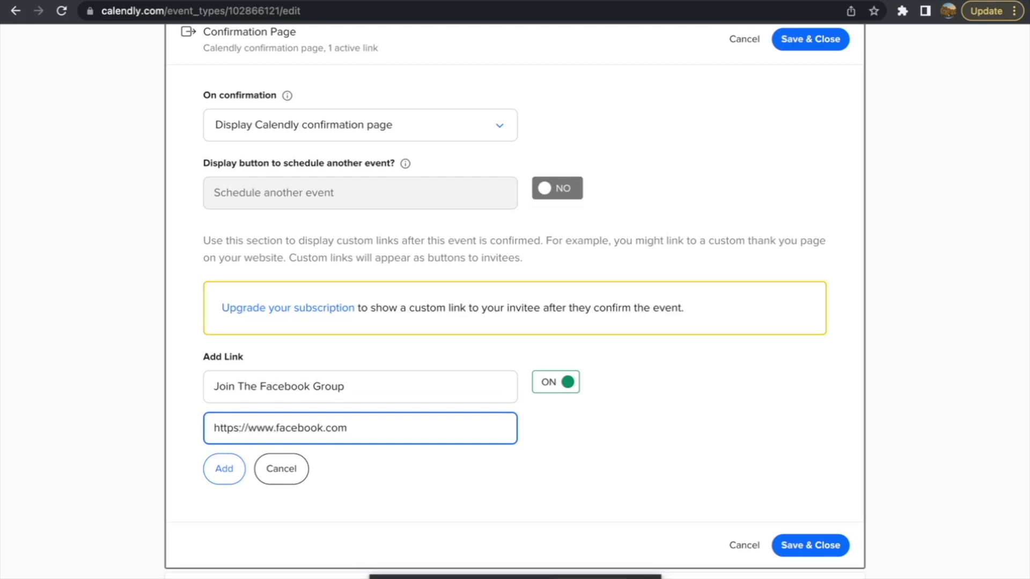
pyautogui.click(223, 469)
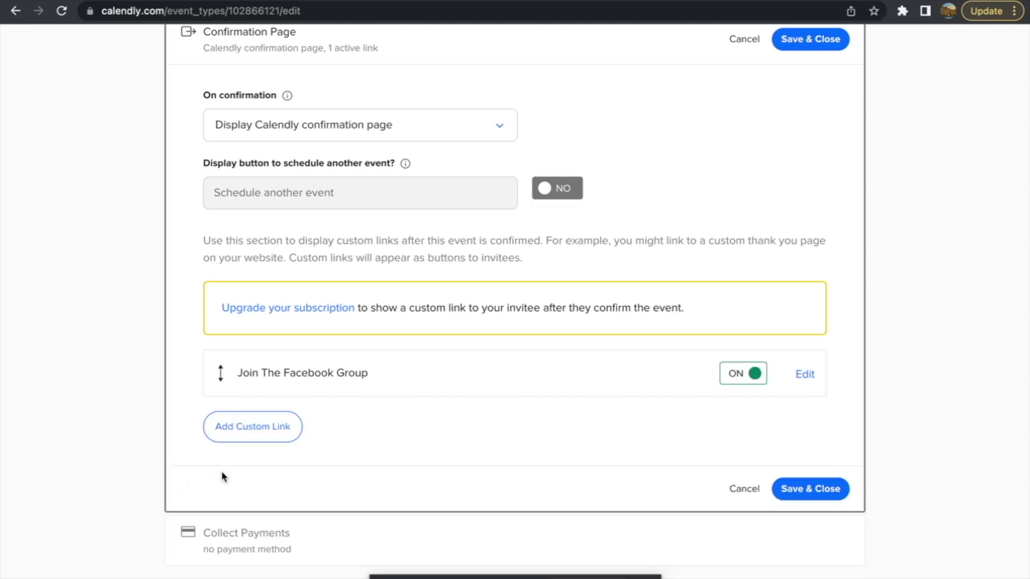
pyautogui.click(795, 490)
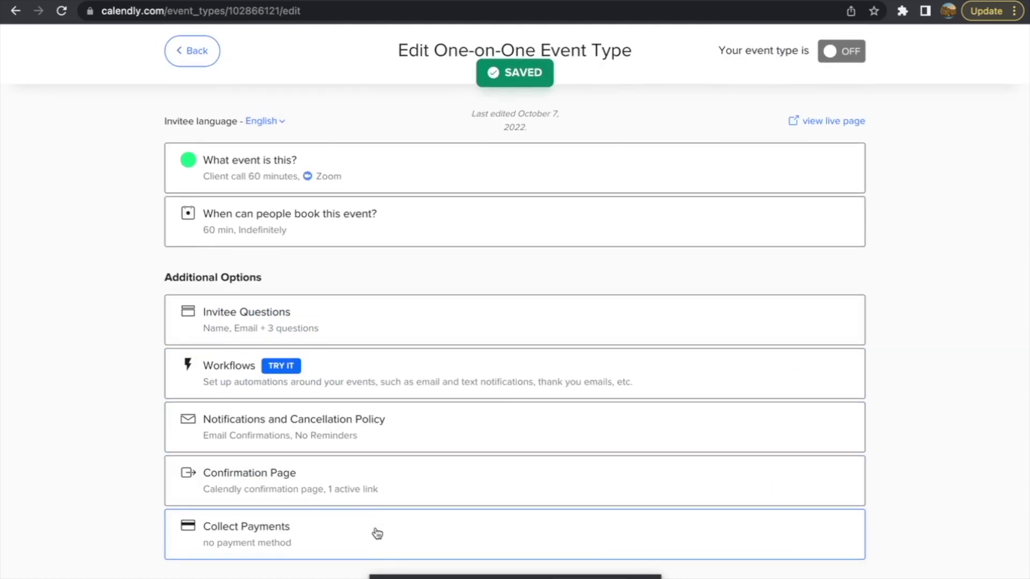
# Keep Collect Payments set to 'Do not collect payments' and save it unchanged.
pyautogui.click(377, 533)
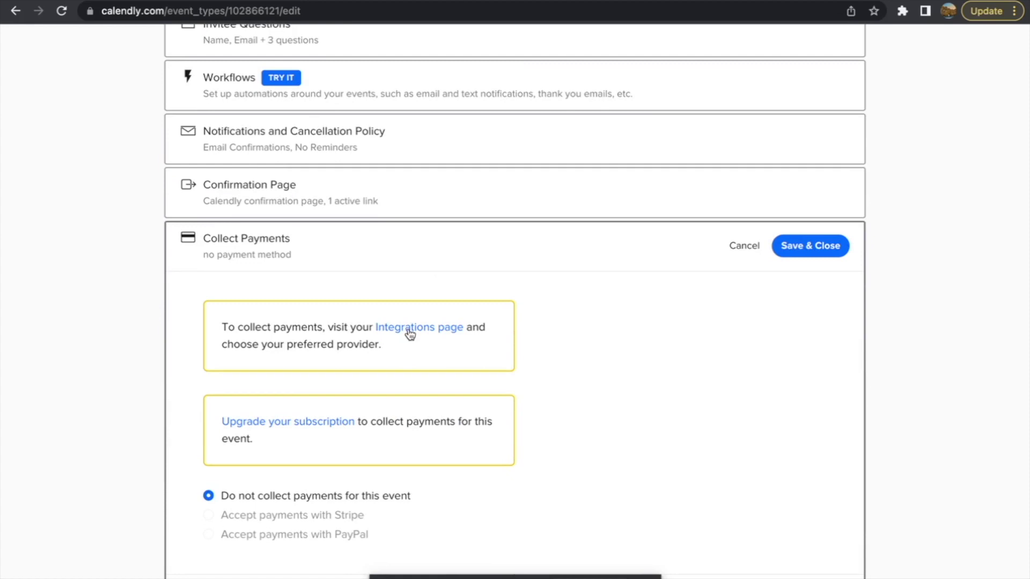
pyautogui.scroll(-1, 411, 334)
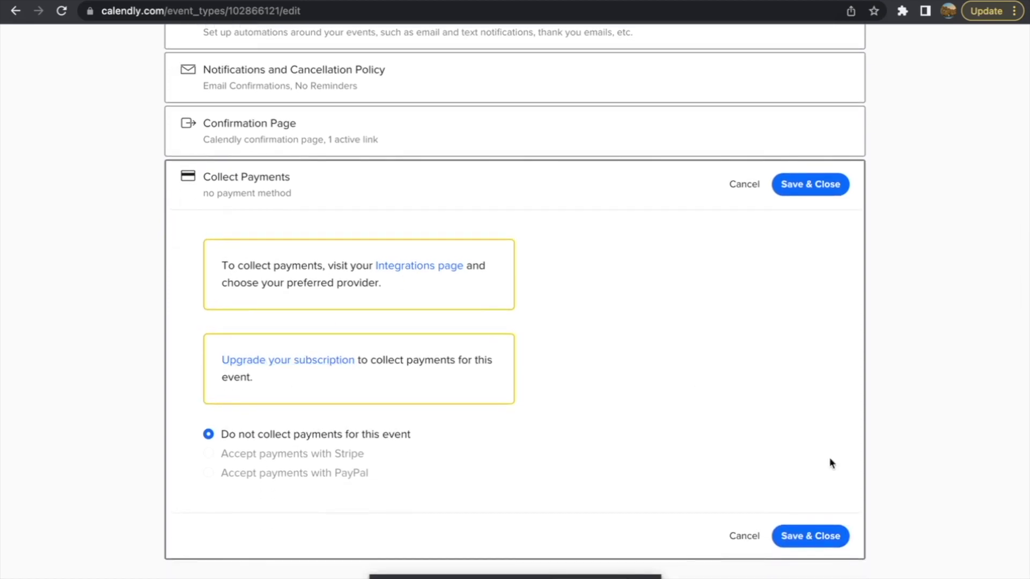
pyautogui.click(816, 539)
pyautogui.scroll(1, 739, 356)
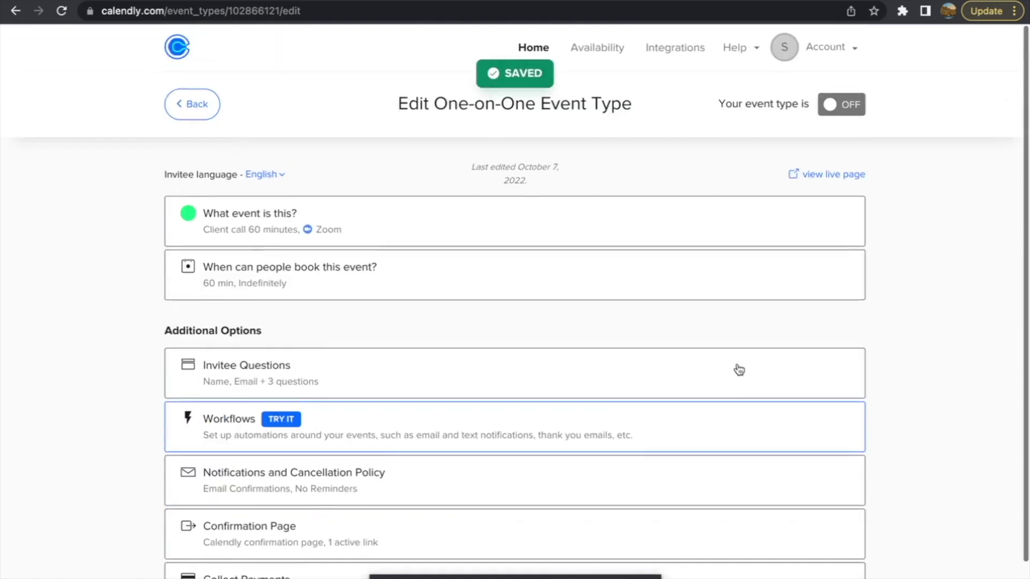
pyautogui.scroll(-1, 518, 283)
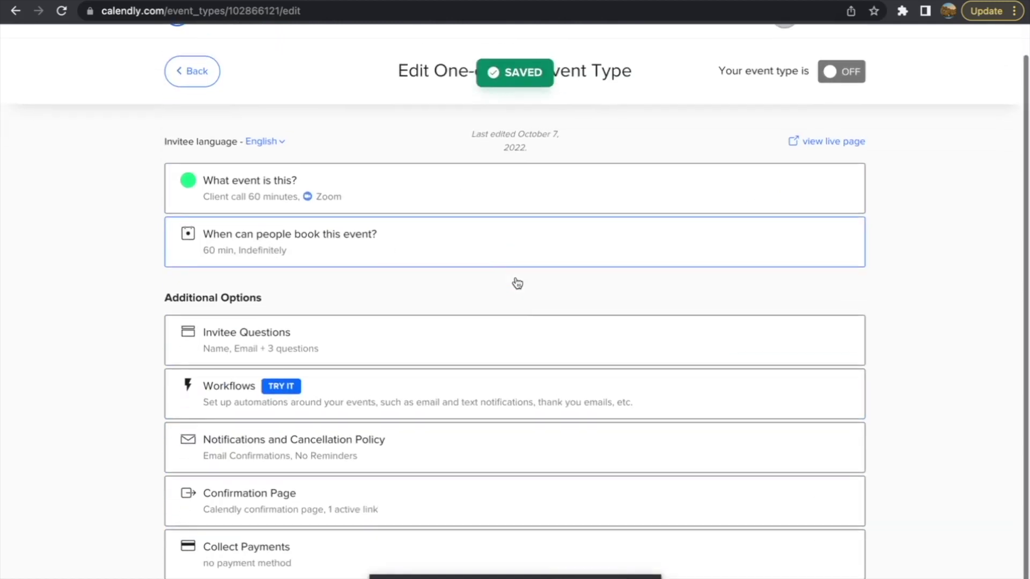
pyautogui.scroll(1, 518, 283)
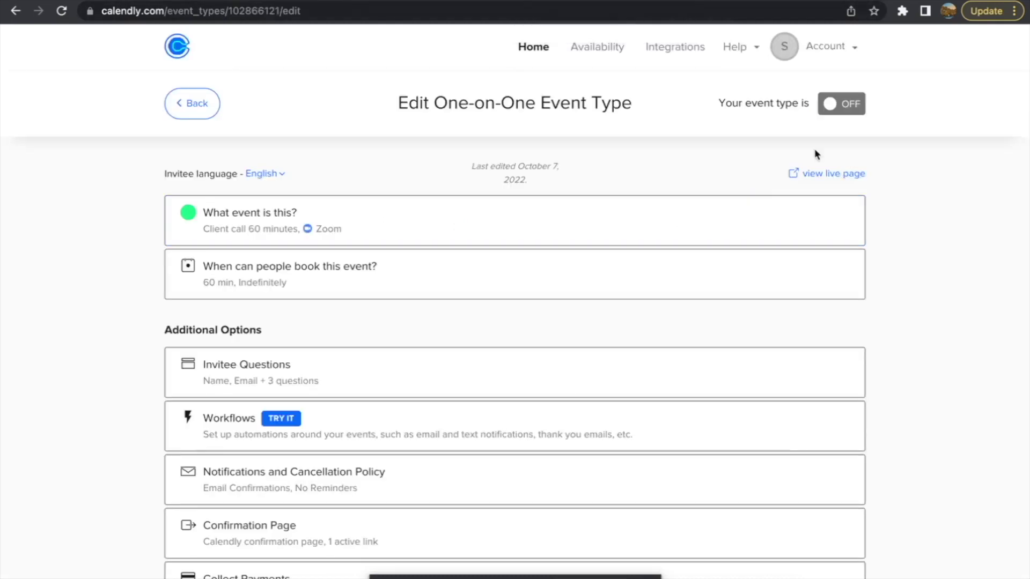
# Dismiss the upgrade offer and return to the event types list.
pyautogui.click(849, 106)
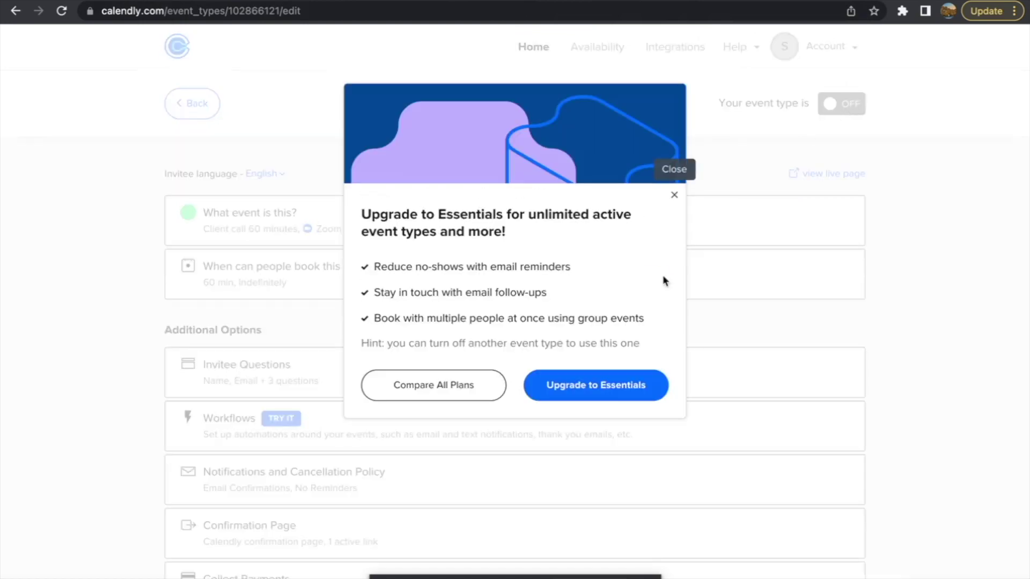
pyautogui.click(674, 196)
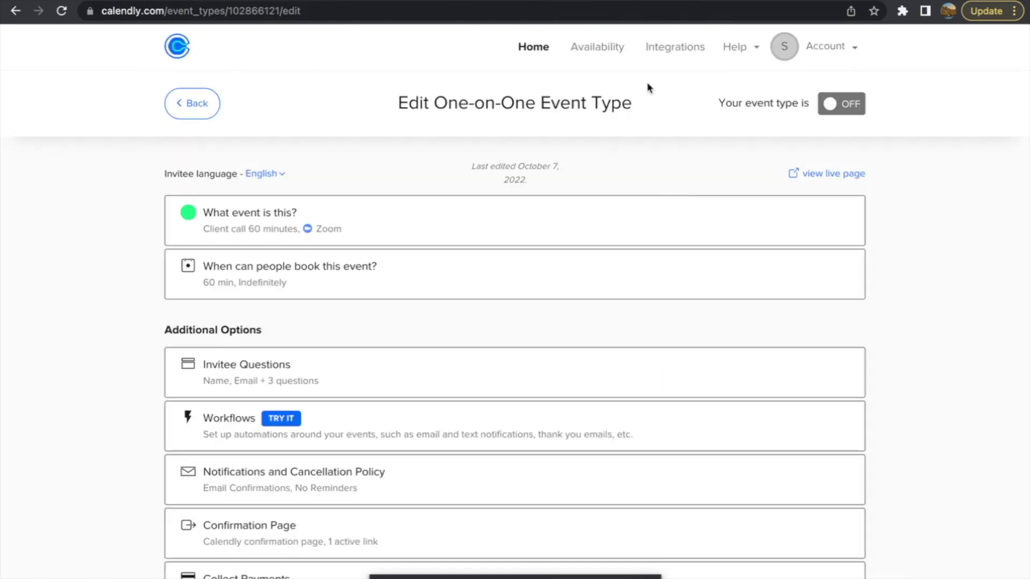
pyautogui.click(533, 48)
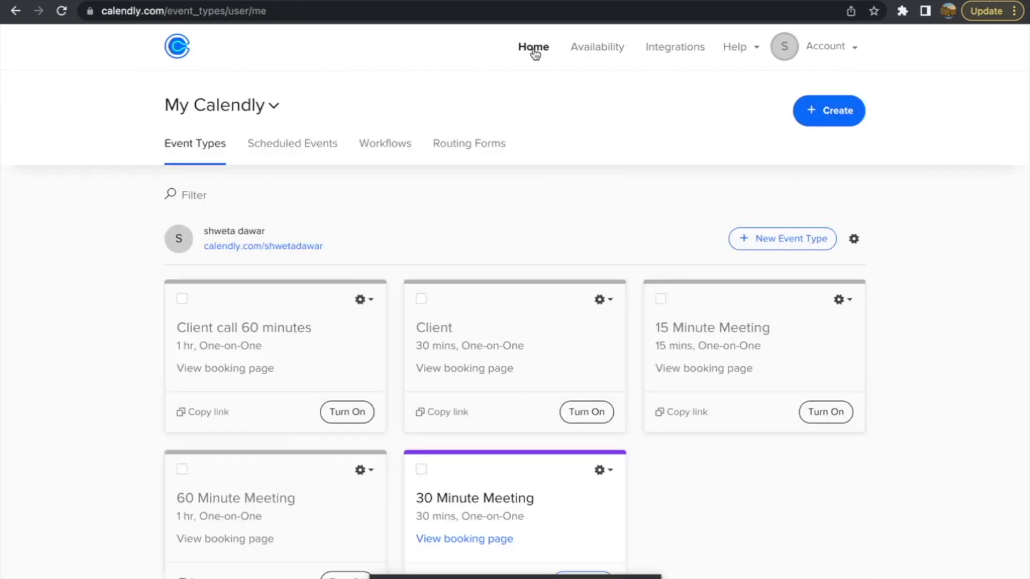
pyautogui.scroll(-2, 482, 196)
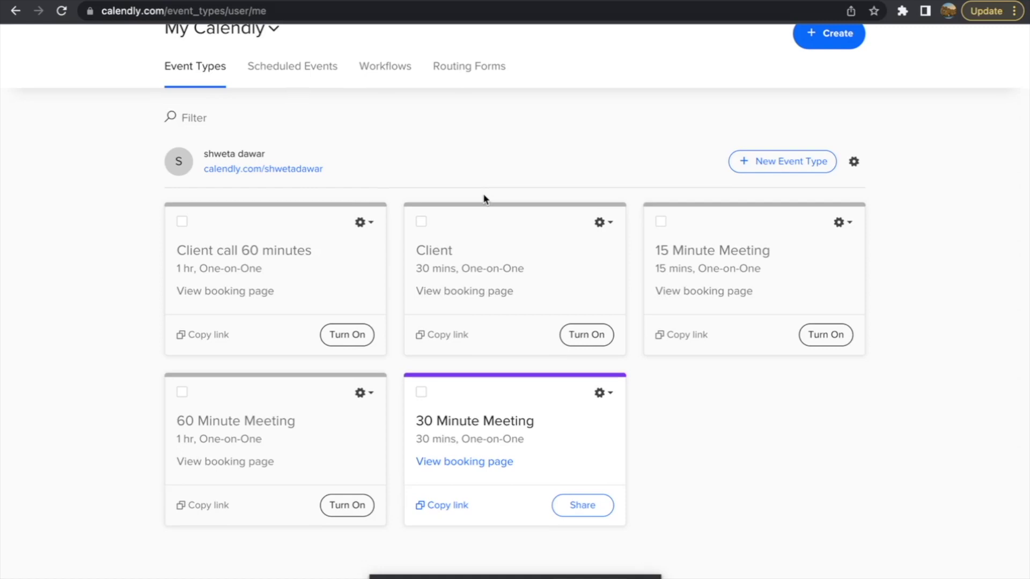
pyautogui.scroll(-1, 483, 200)
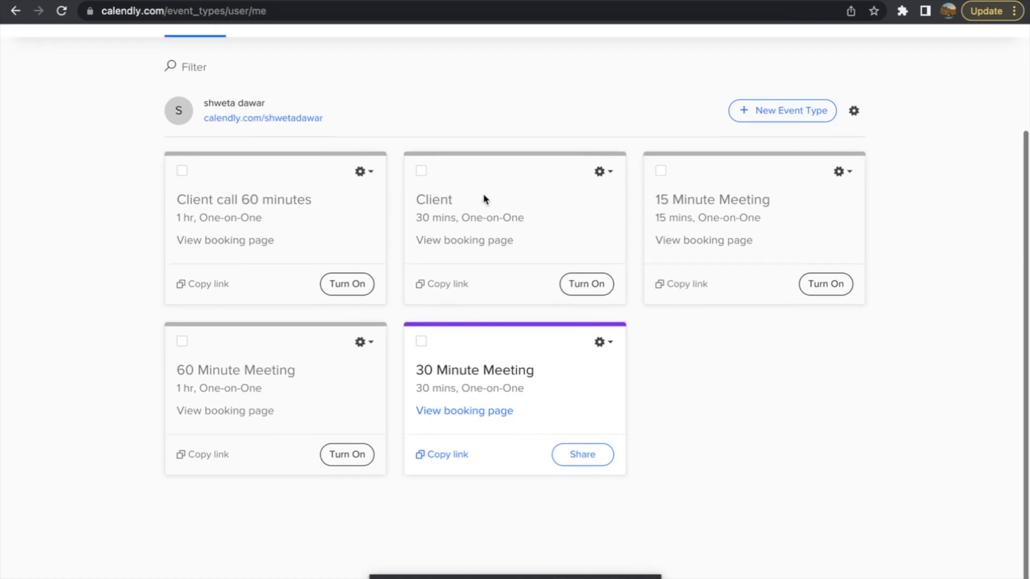
# Turn off the 30 Minute Meeting and turn on Client call 60 minutes, then preview its booking page.
pyautogui.click(421, 340)
pyautogui.click(604, 341)
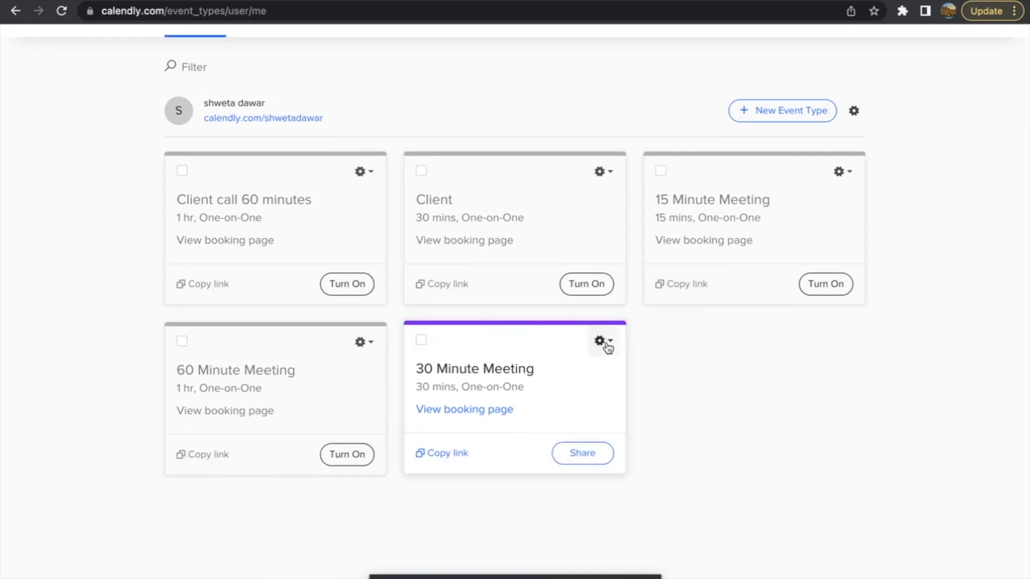
pyautogui.click(605, 344)
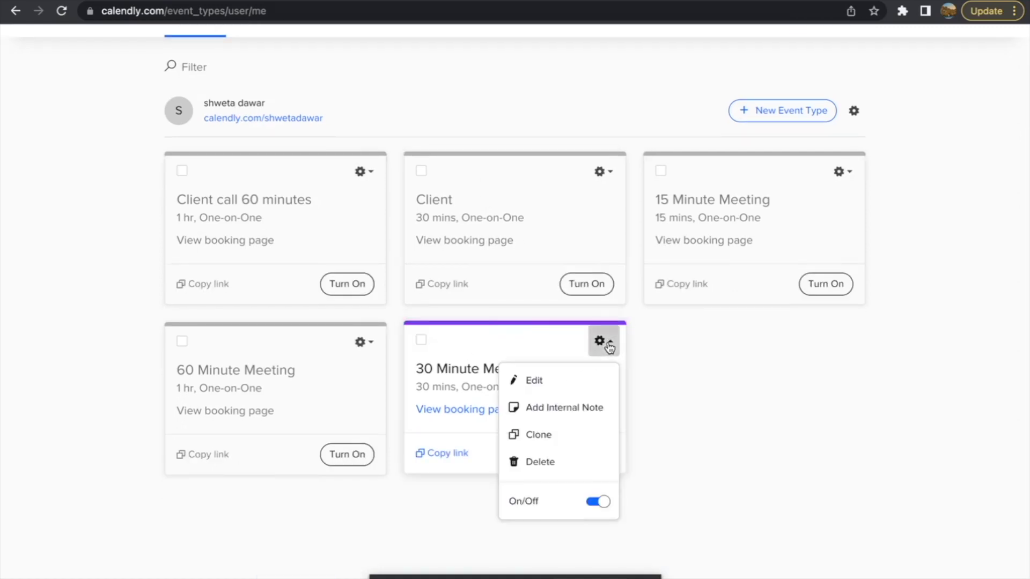
pyautogui.click(594, 502)
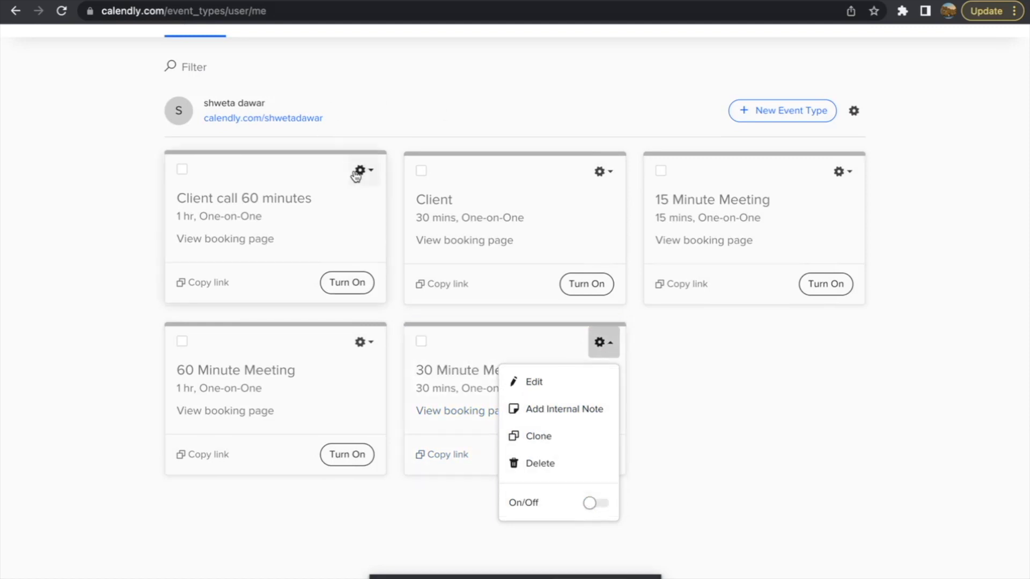
pyautogui.click(118, 216)
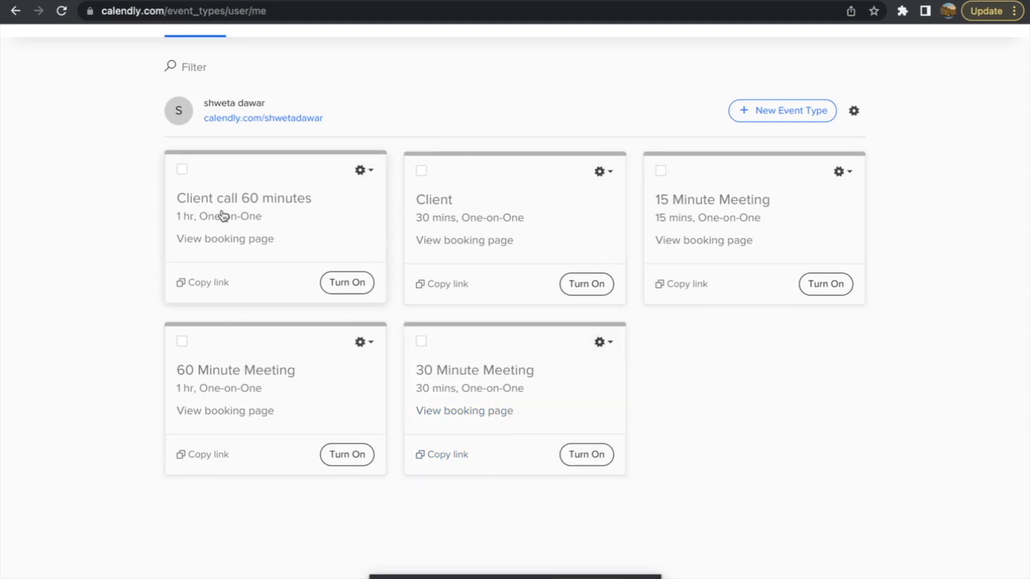
pyautogui.click(346, 282)
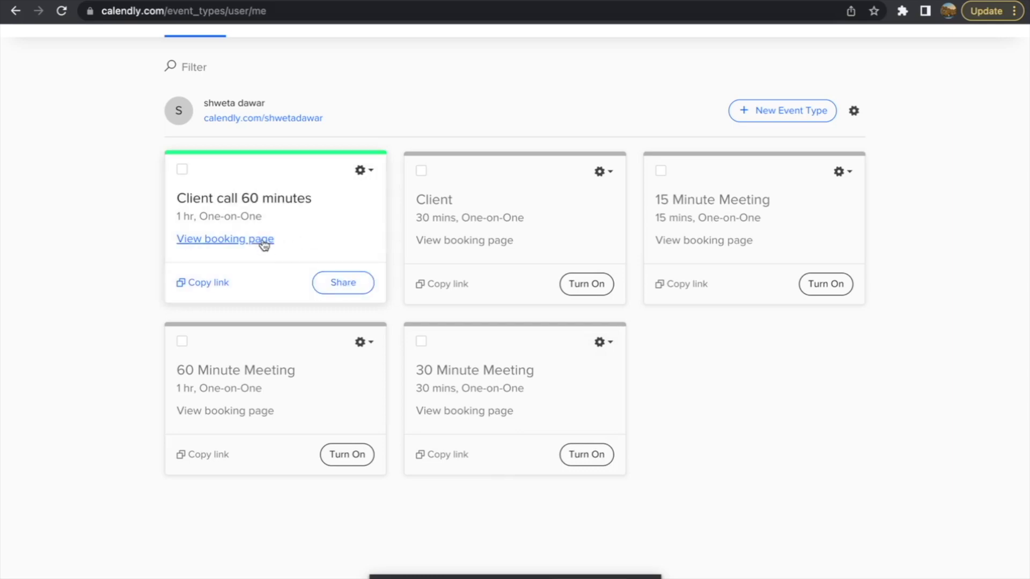
pyautogui.click(210, 248)
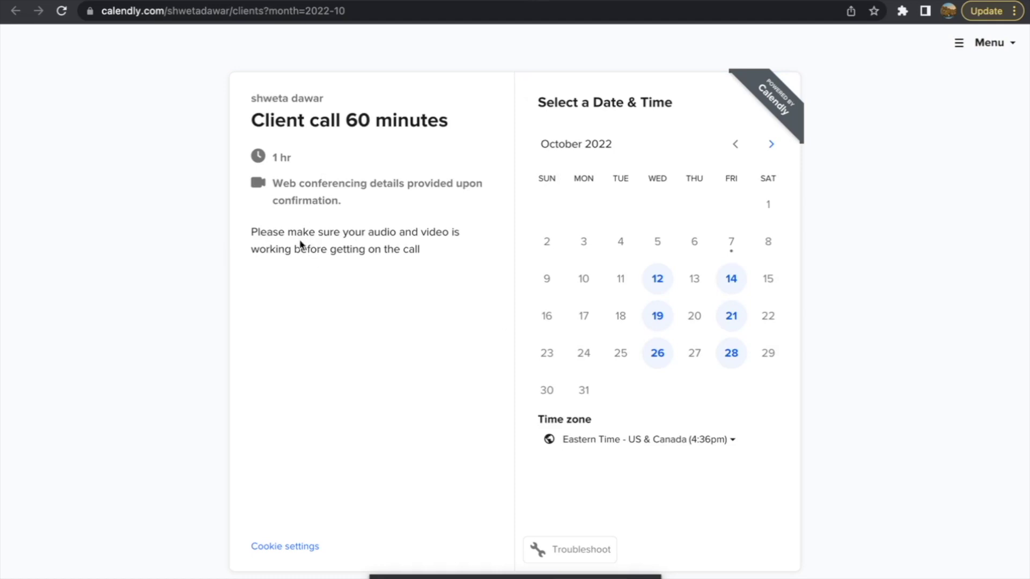
pyautogui.moveTo(252, 231); pyautogui.dragTo(429, 247)
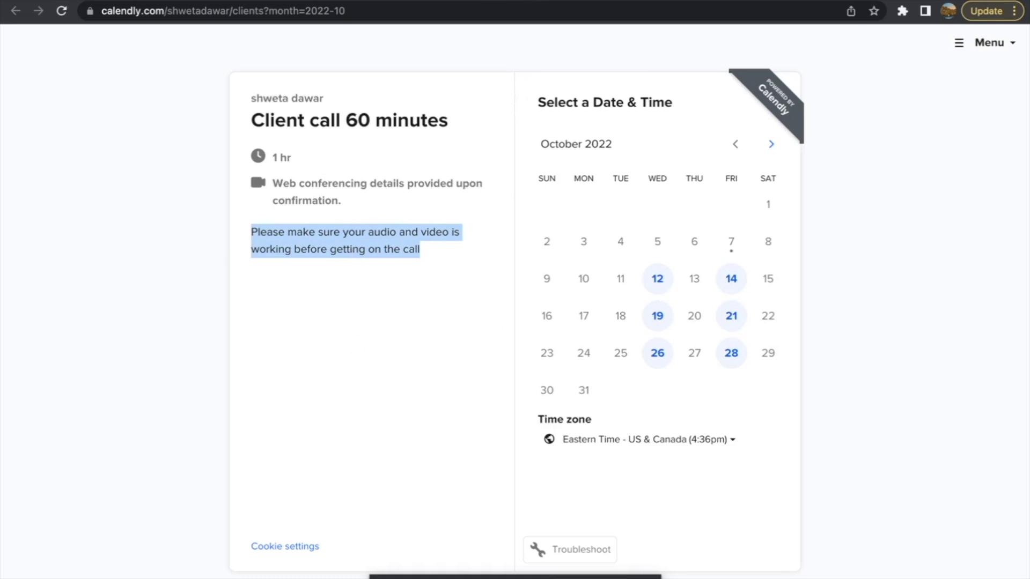
pyautogui.click(476, 1)
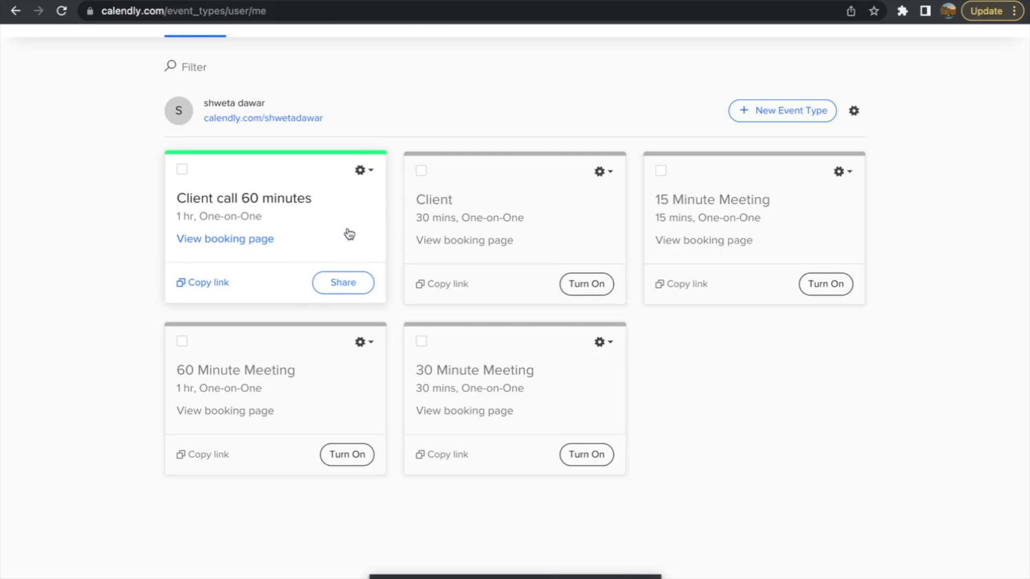
# Reopen Client call 60 minutes for editing, review its event description, and save the details.
pyautogui.click(363, 171)
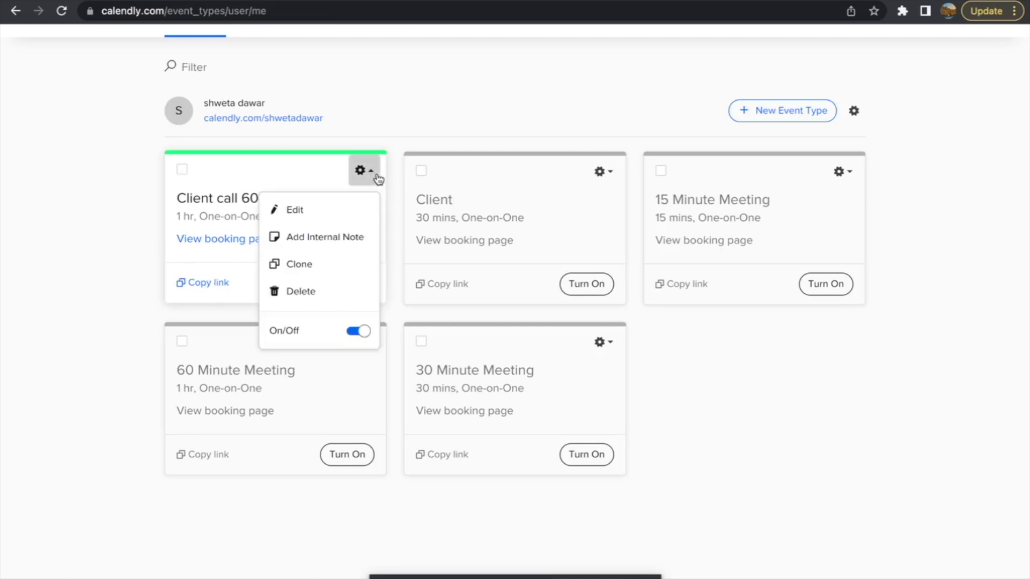
pyautogui.click(334, 210)
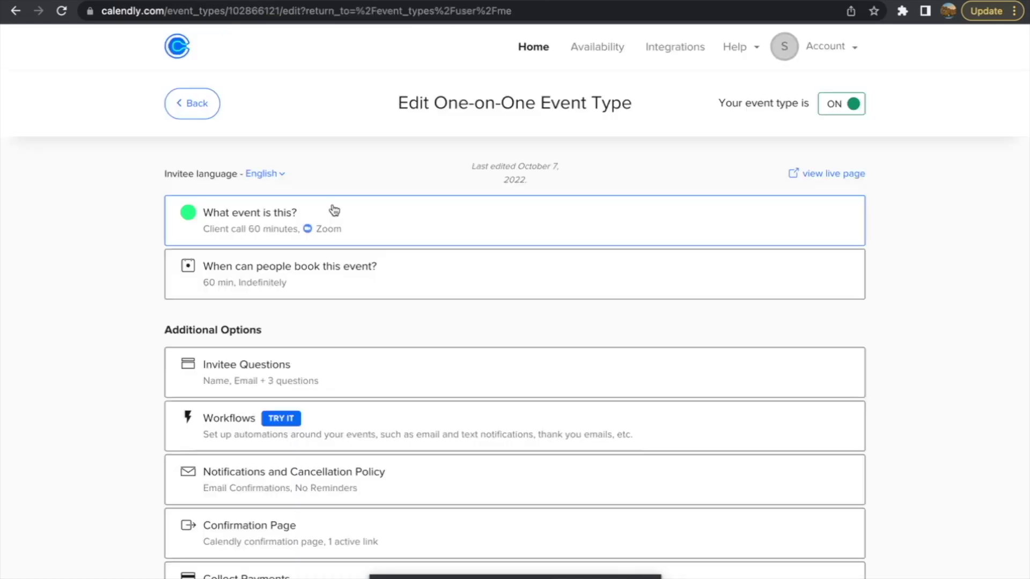
pyautogui.click(379, 244)
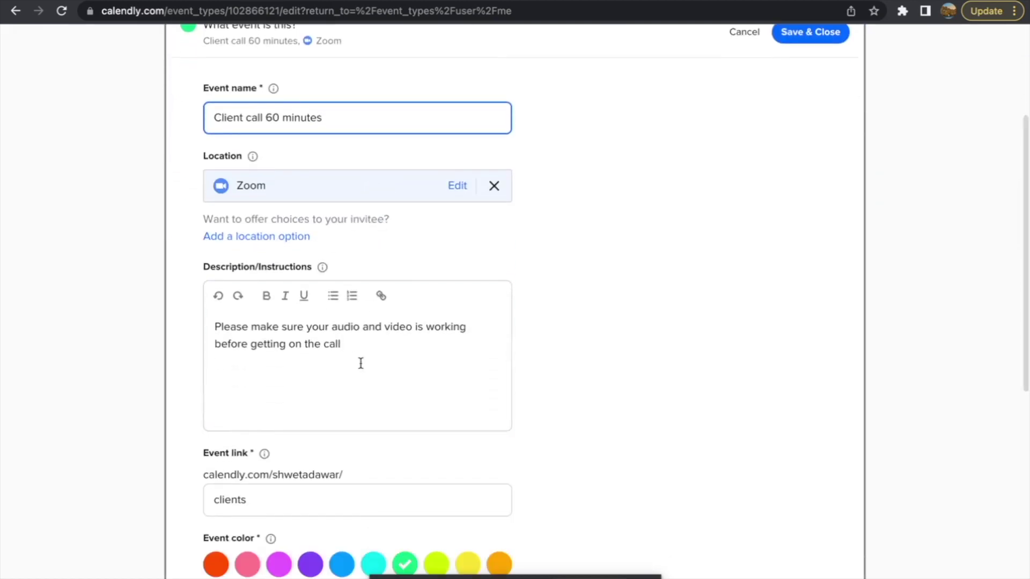
pyautogui.click(360, 363)
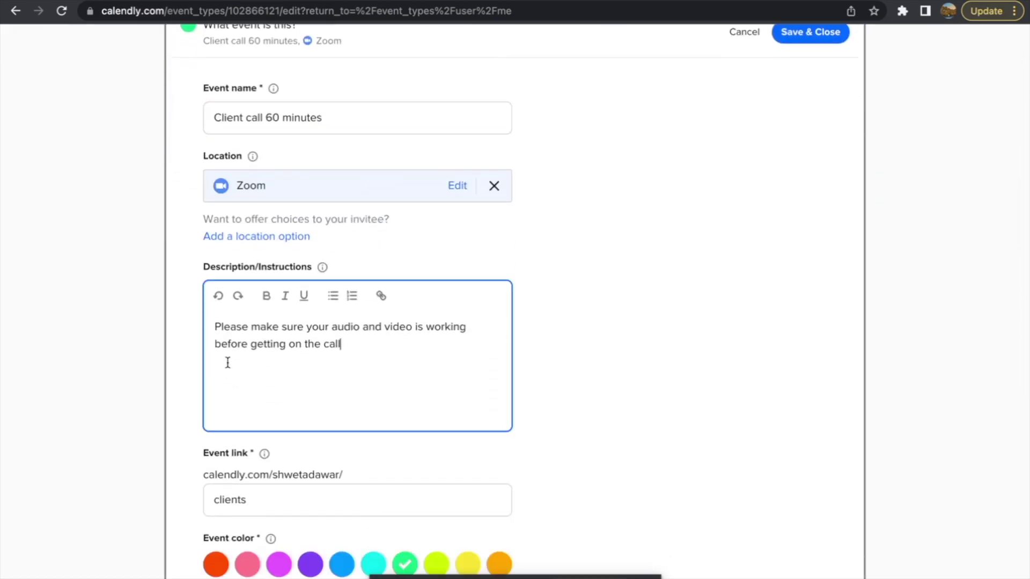
pyautogui.scroll(3, 233, 356)
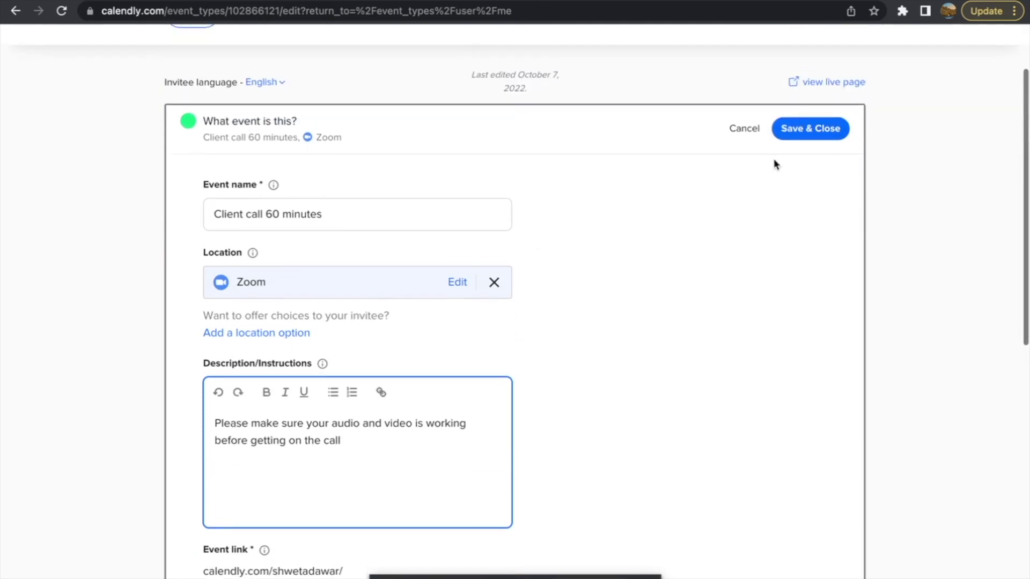
pyautogui.click(807, 129)
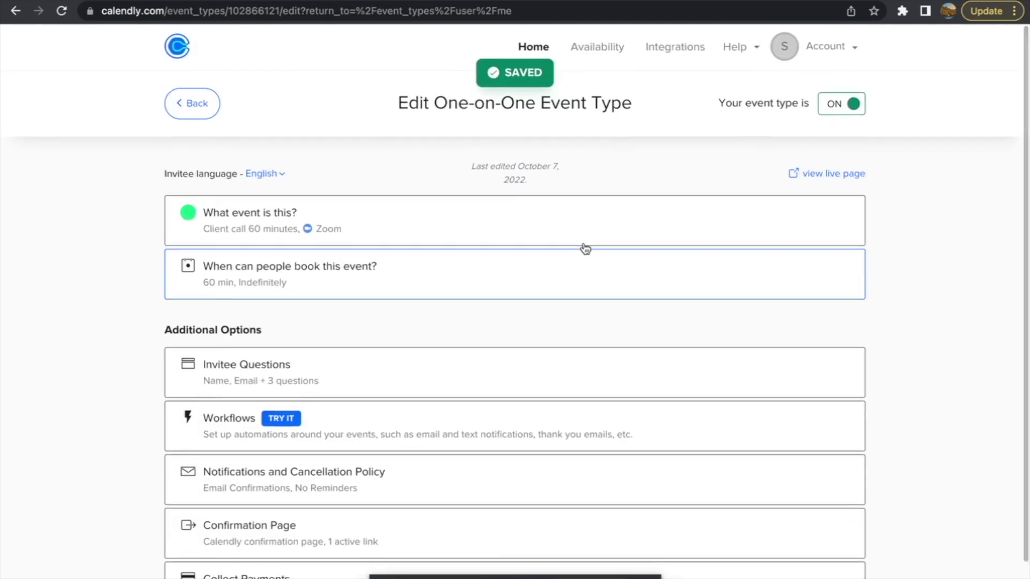